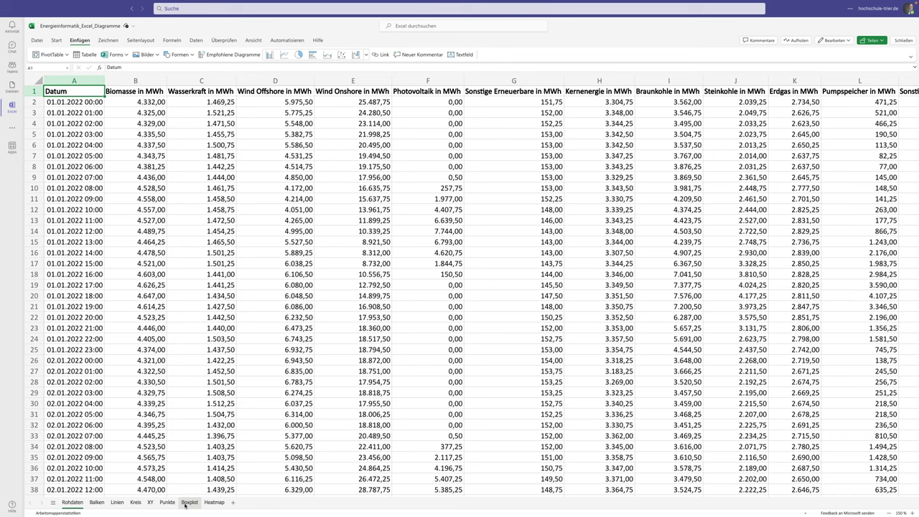
# Step: Browse the chart type gallery without inserting anything, then switch to the Boxplot sheet
pyautogui.click(365, 56)
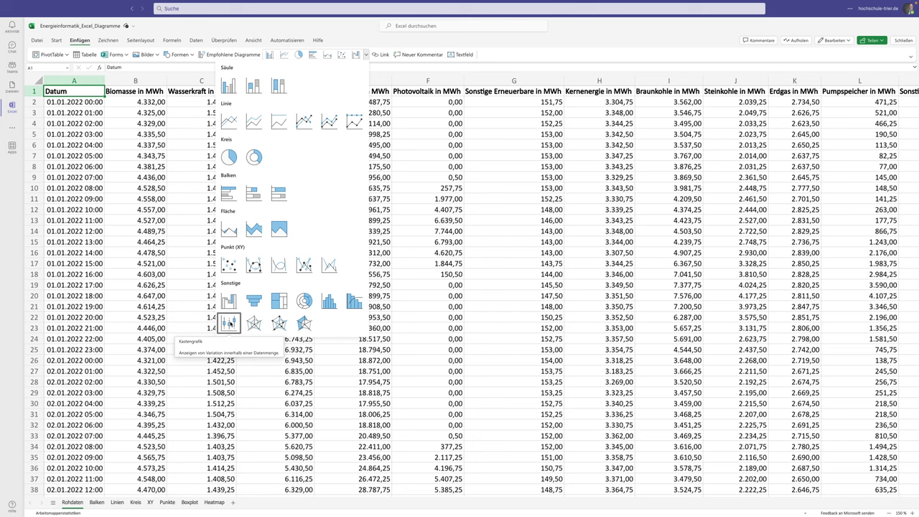
pyautogui.click(82, 93)
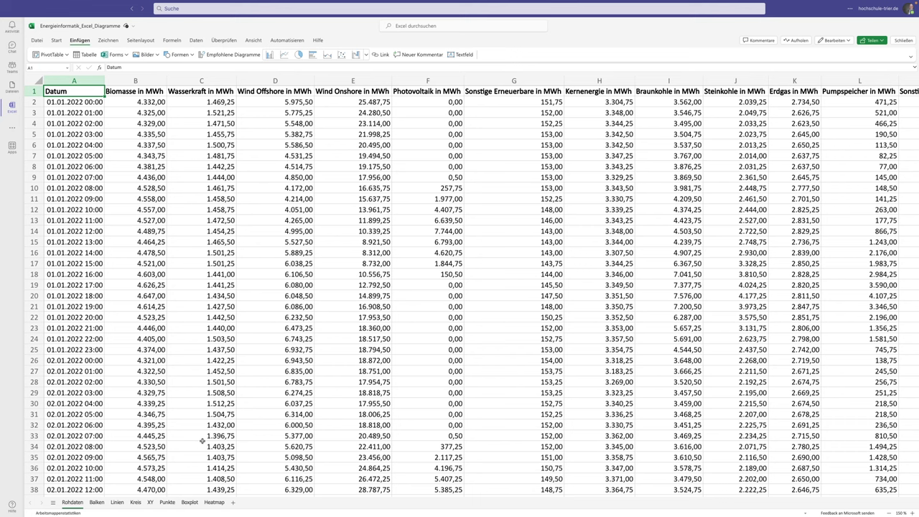
pyautogui.click(189, 502)
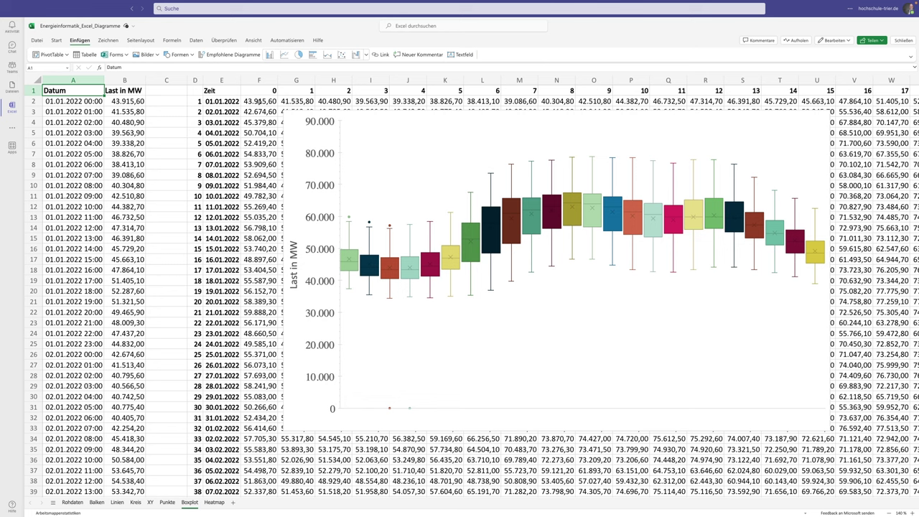
# Step: Inspect the INDEX formula in F2 and commit it unchanged
pyautogui.click(262, 102)
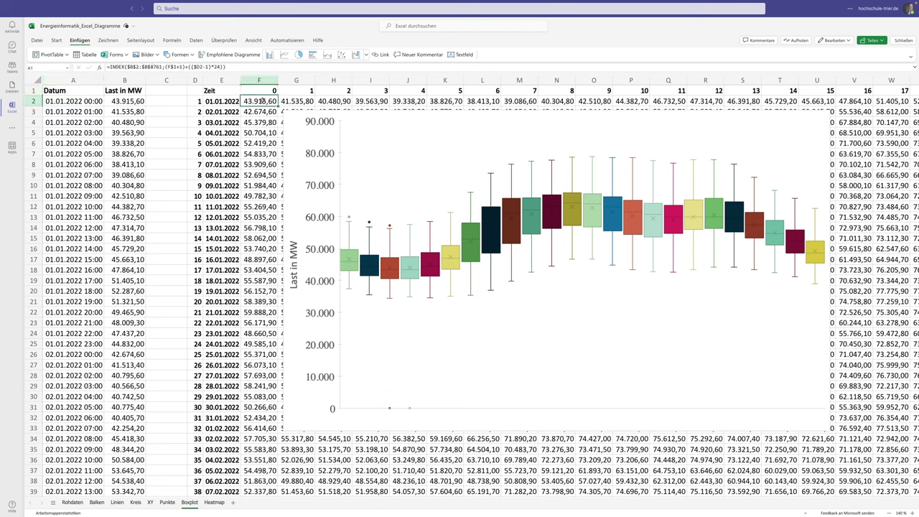
pyautogui.doubleClick(262, 101)
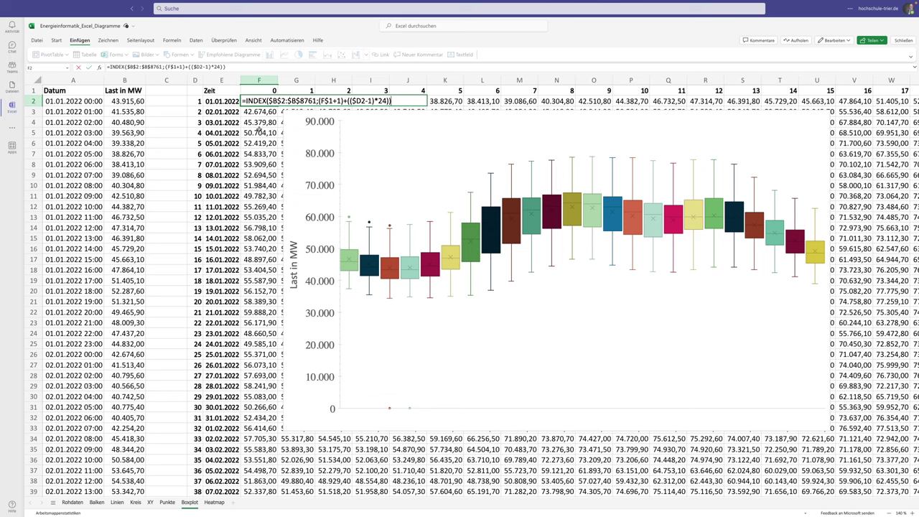
pyautogui.hotkey('ctrl', 'Return')
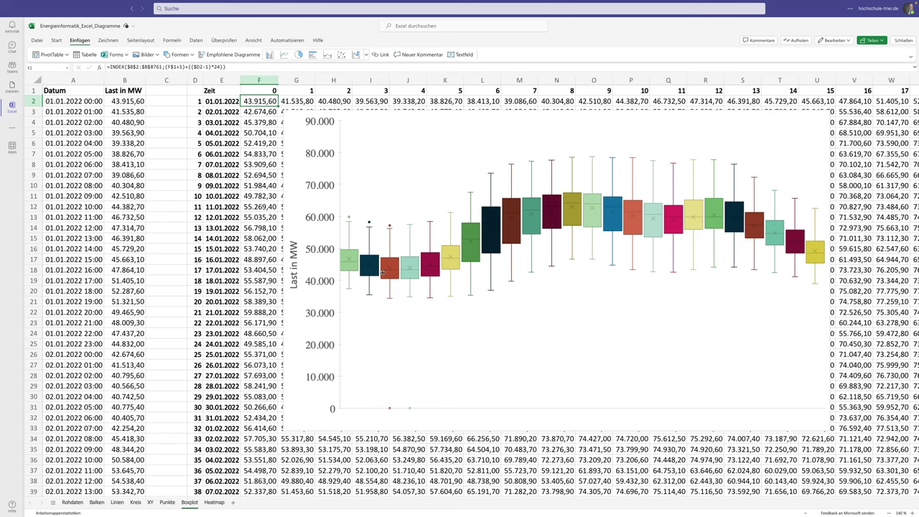
pyautogui.hscroll(1, 451, 280)
pyautogui.hscroll(-1, 451, 278)
pyautogui.click(366, 56)
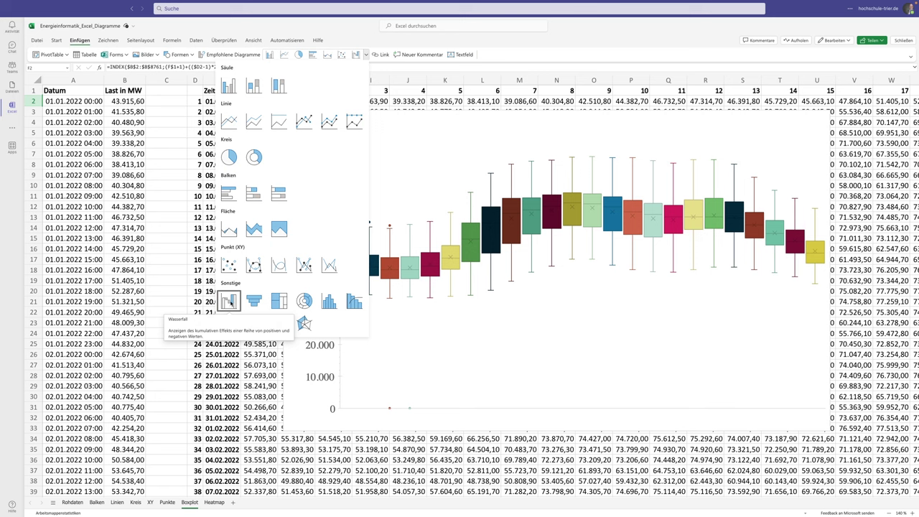
pyautogui.press('Escape')
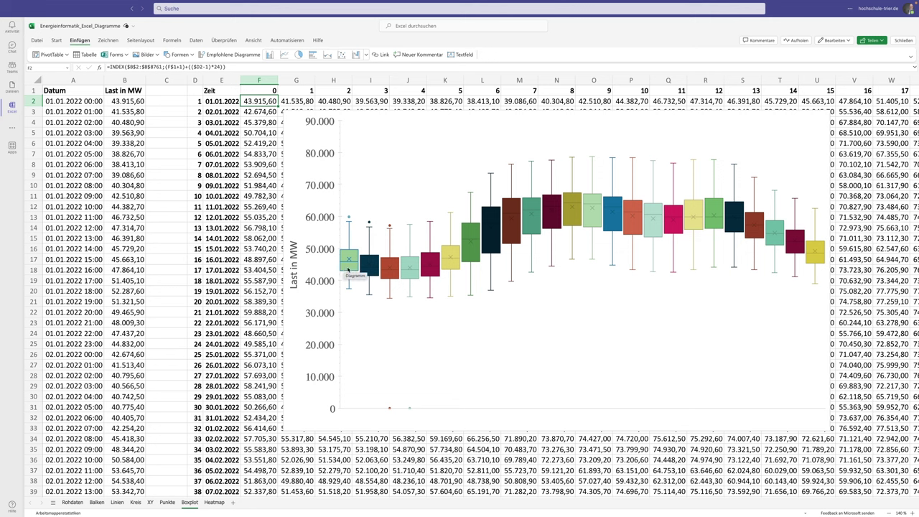
# Step: Select column F and the chart's first box series, then bring up row 1's context menu
pyautogui.click(258, 79)
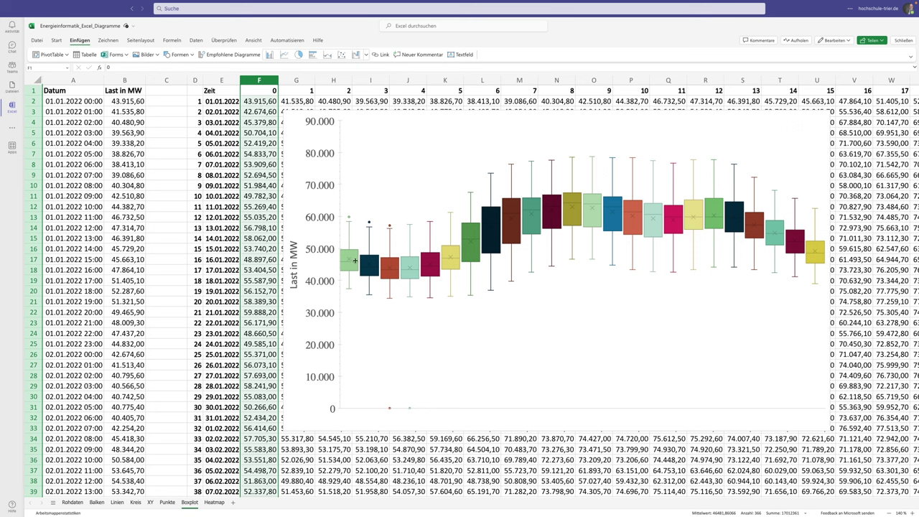
pyautogui.click(354, 250)
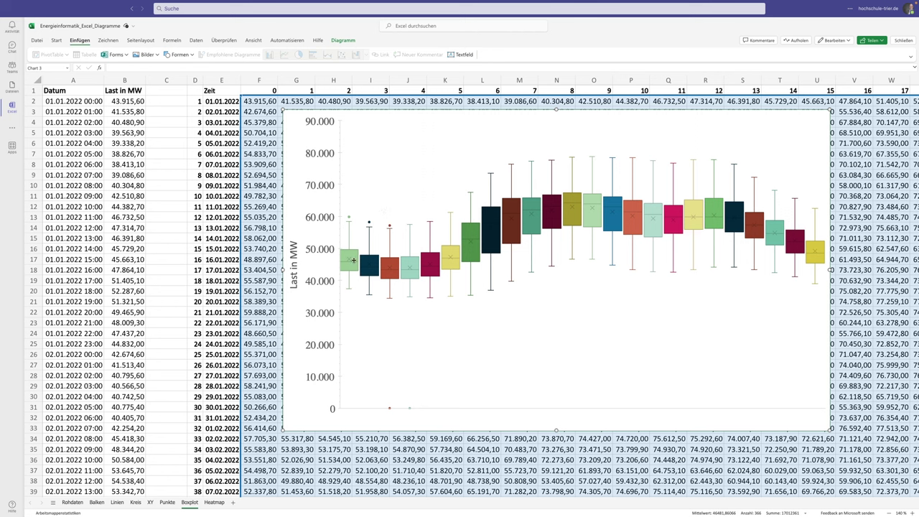
pyautogui.click(354, 263)
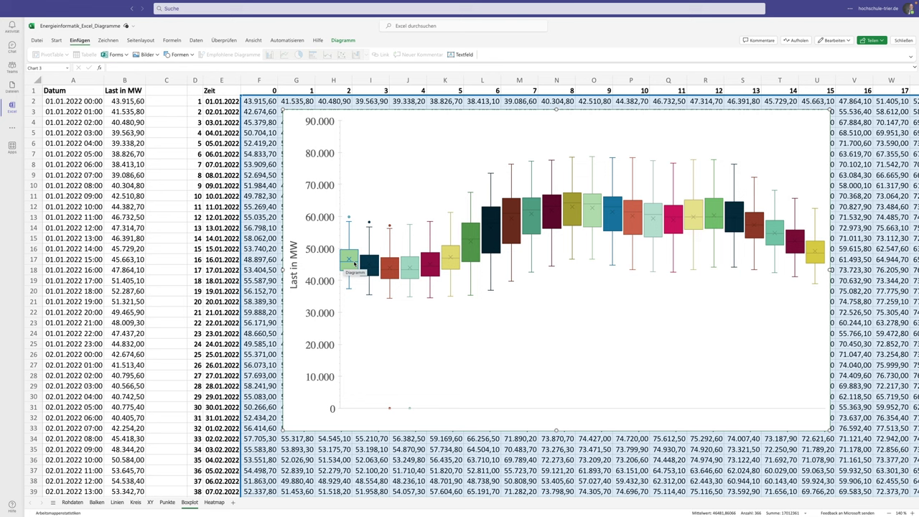
pyautogui.click(32, 92)
pyautogui.rightClick(32, 91)
# Step: Insert empty rows above the load table, repeating with F4 until the header sits in row 9
pyautogui.click(63, 164)
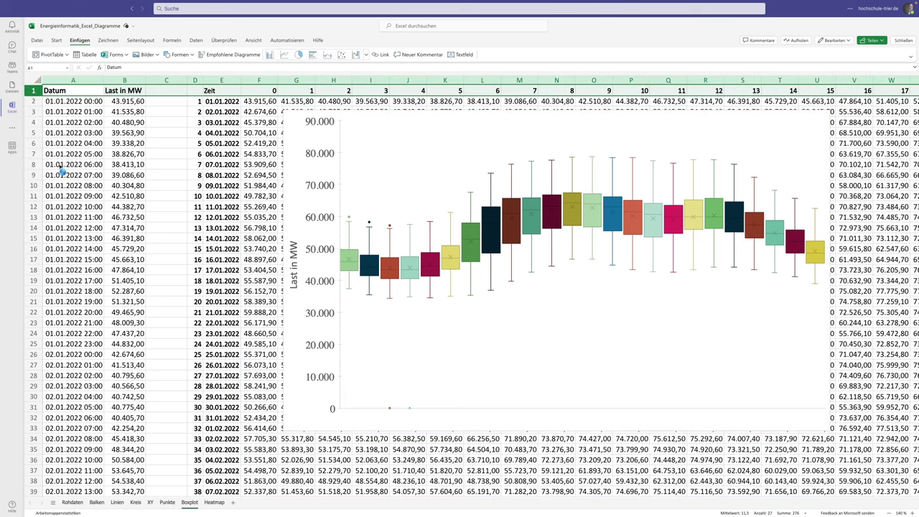
pyautogui.press('F4')
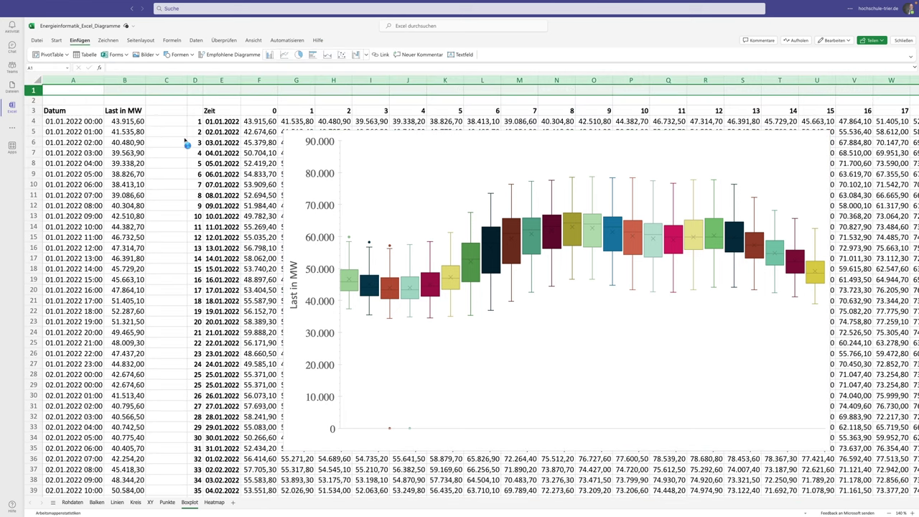
pyautogui.press('F4')
pyautogui.press('F4')
pyautogui.press('F4')
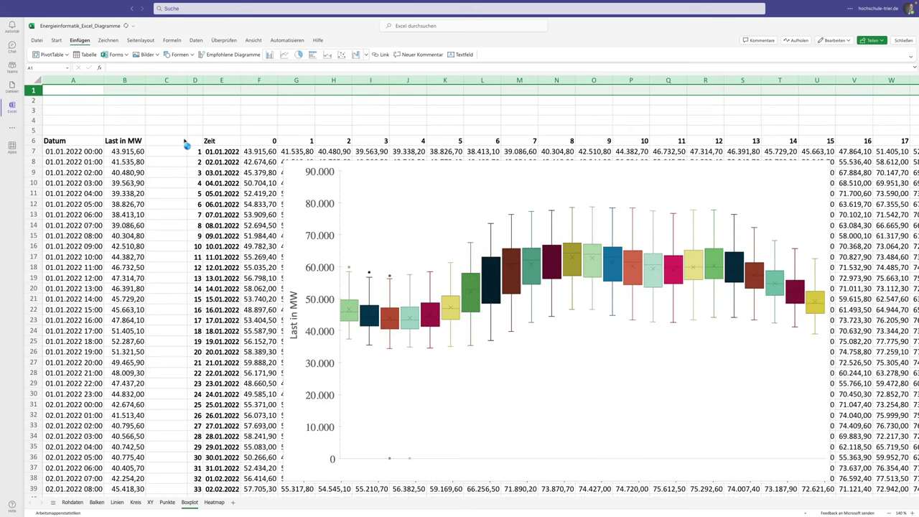
pyautogui.press('F4')
pyautogui.press('F4')
pyautogui.press('F4')
# Step: Put the label MEDIAN in cell E1
pyautogui.click(222, 89)
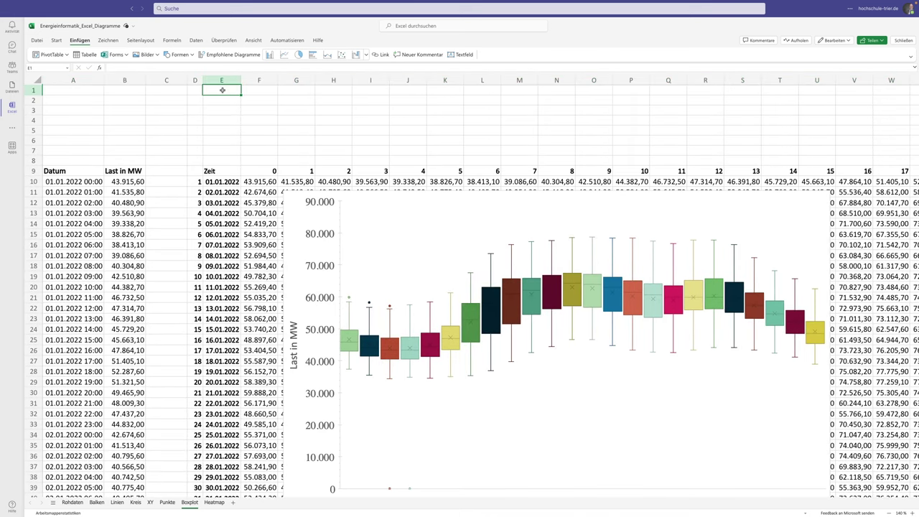
pyautogui.press('Right')
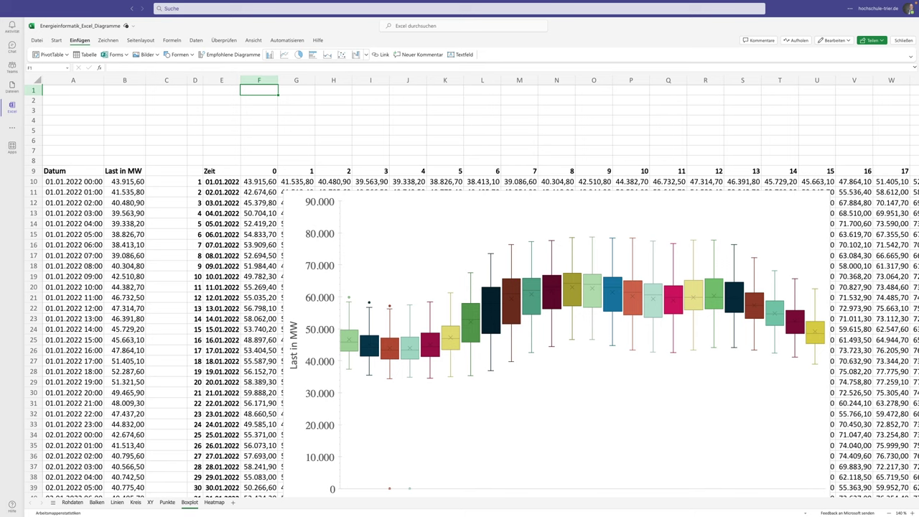
pyautogui.press('Down')
pyautogui.press('Left')
pyautogui.write('MED')
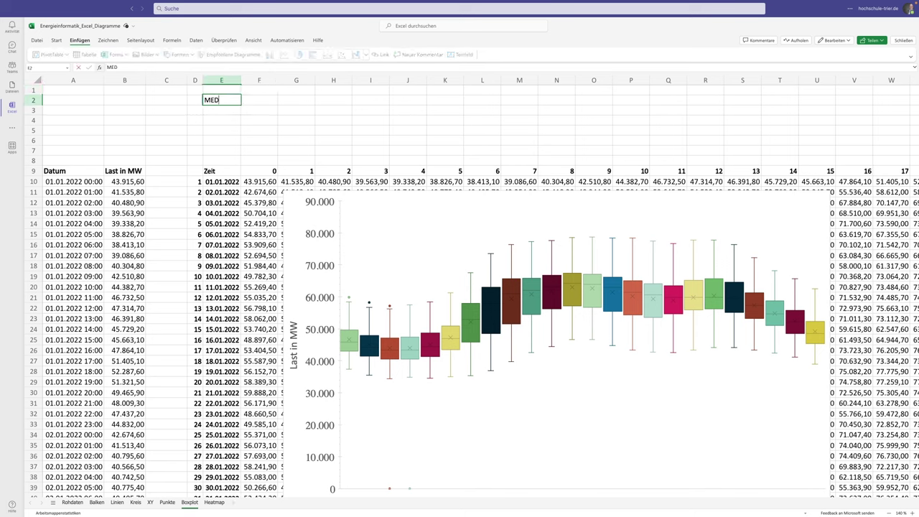
pyautogui.write('IAN')
pyautogui.press('Up')
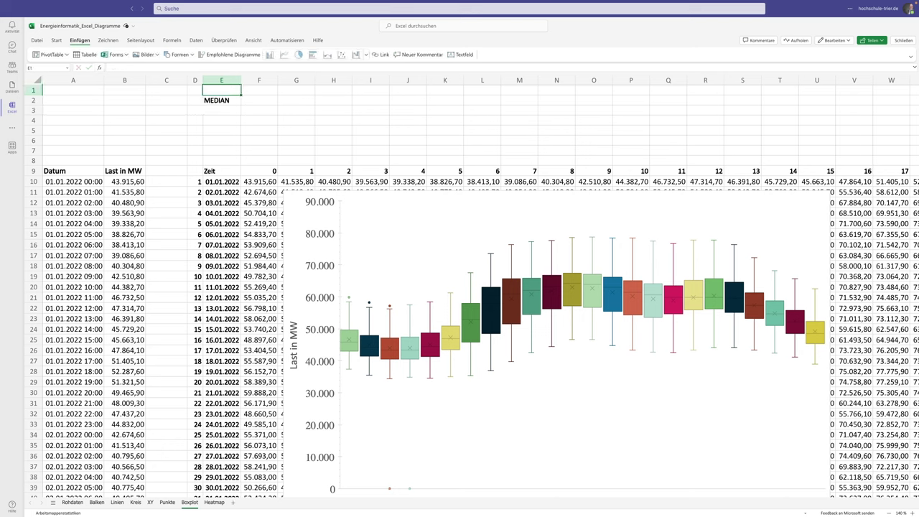
pyautogui.press('Down')
pyautogui.hotkey('ctrl', 'x')
pyautogui.press('Up')
pyautogui.hotkey('ctrl', 'v')
pyautogui.press('Right')
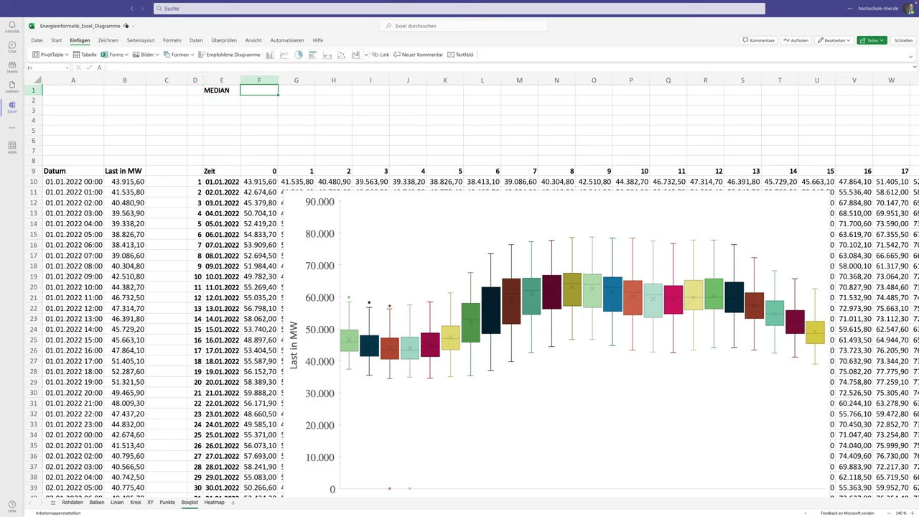
# Step: Enter a MEDIAN of F10:F374 in F1 for hour 0
pyautogui.write('=MEDIAN(')
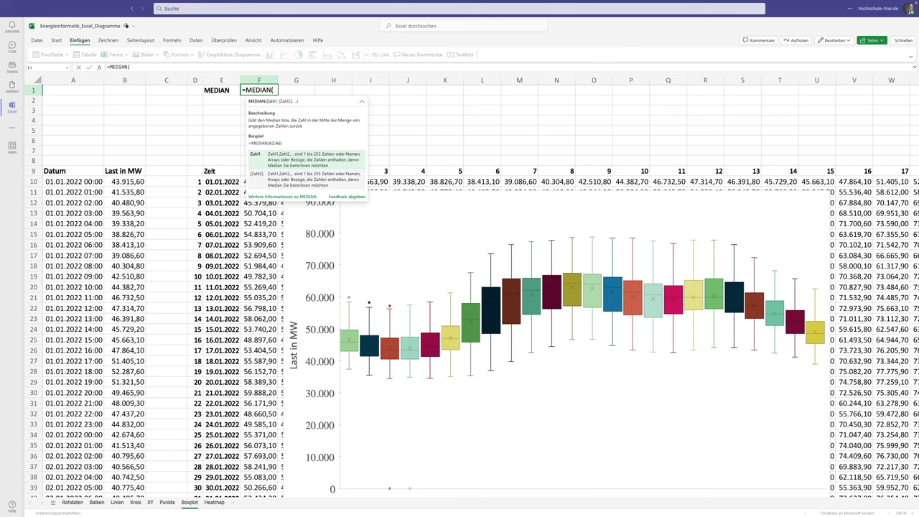
pyautogui.click(243, 181)
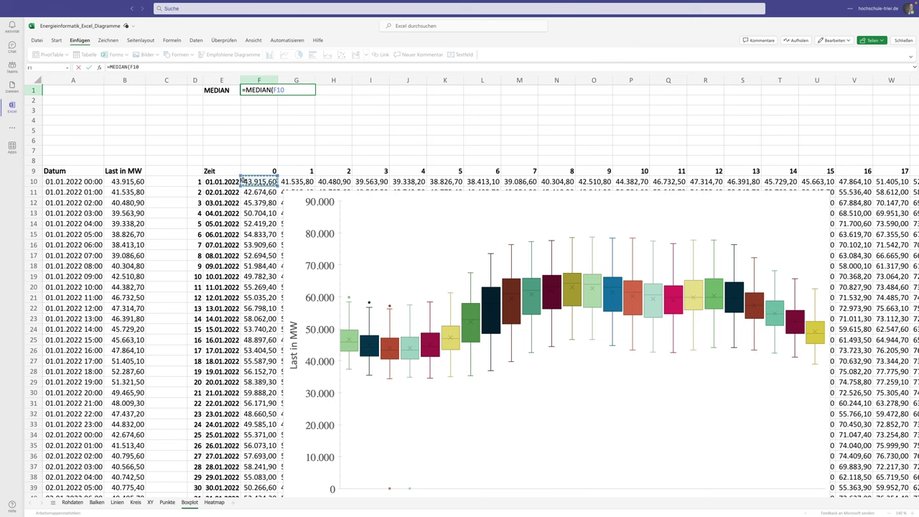
pyautogui.hotkey('ctrl', 'shift', 'Down')
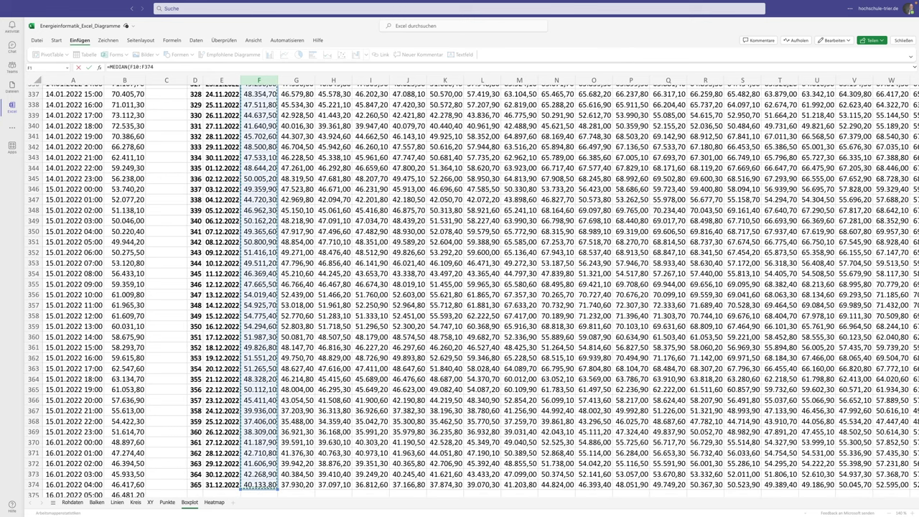
pyautogui.press('Return')
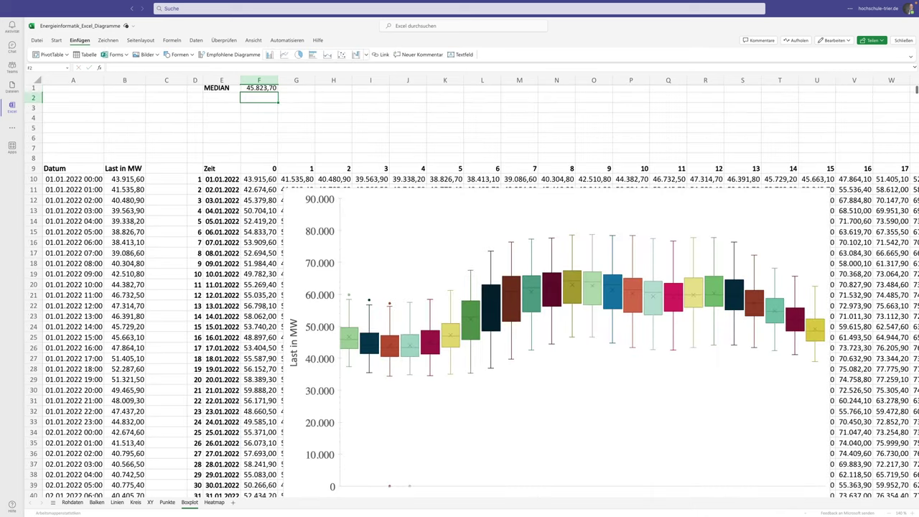
# Step: Label cell E2 MITTELWERT
pyautogui.press('Down')
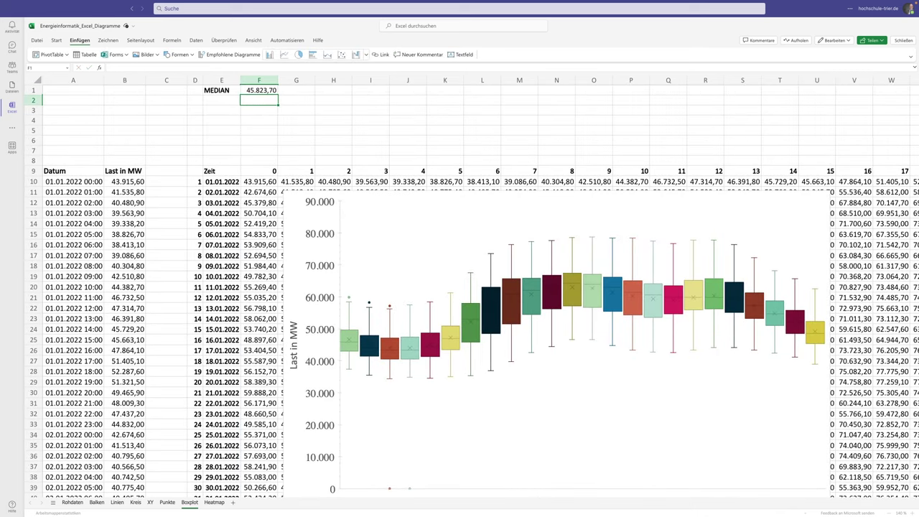
pyautogui.press('Left')
pyautogui.write('MI')
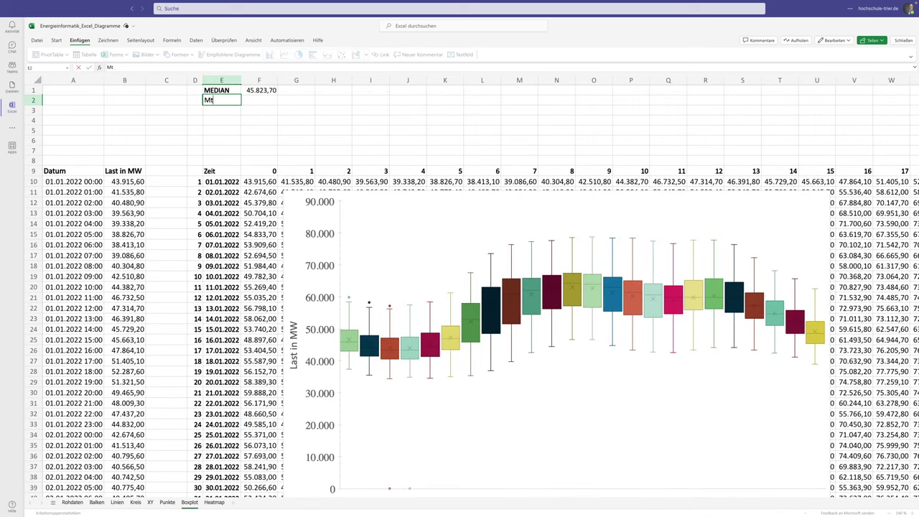
pyautogui.press('BackSpace')
pyautogui.press('BackSpace')
pyautogui.write('MITTELWERT')
pyautogui.press('Tab')
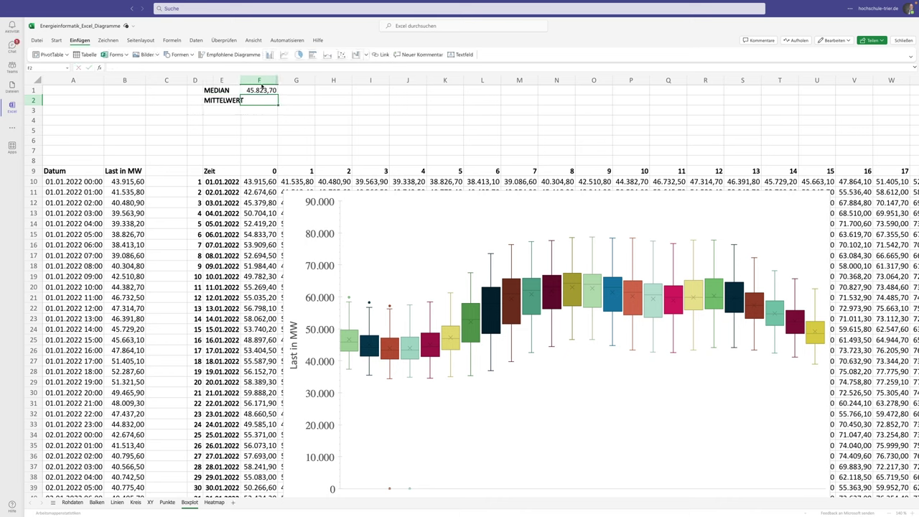
# Step: Change F1's formula to =MEDIAN(F$10:F$374), anchored by row only, still giving 45.823,70
pyautogui.press('Up')
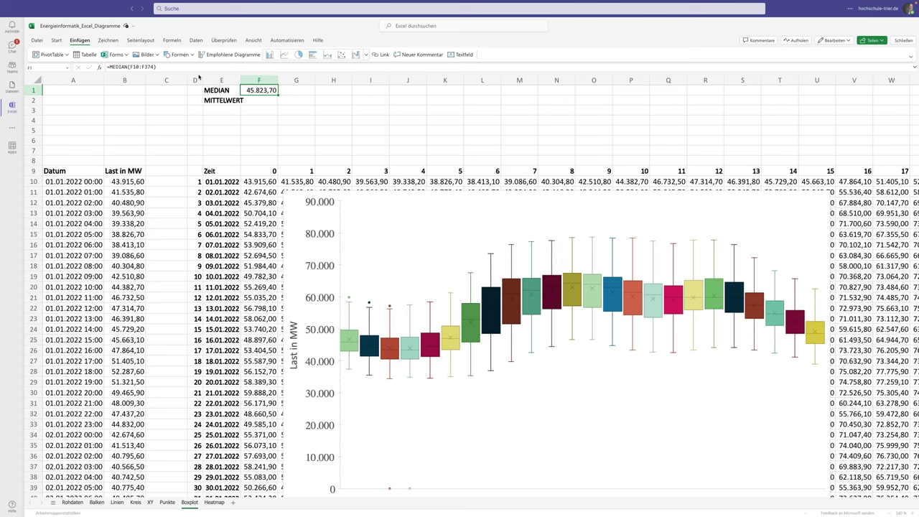
pyautogui.hotkey('ctrl', 'y')
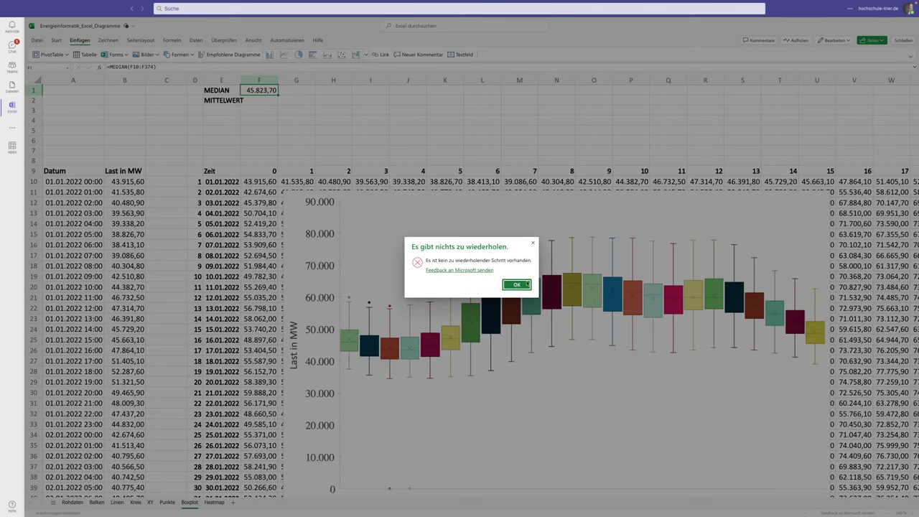
pyautogui.click(516, 284)
pyautogui.click(139, 67)
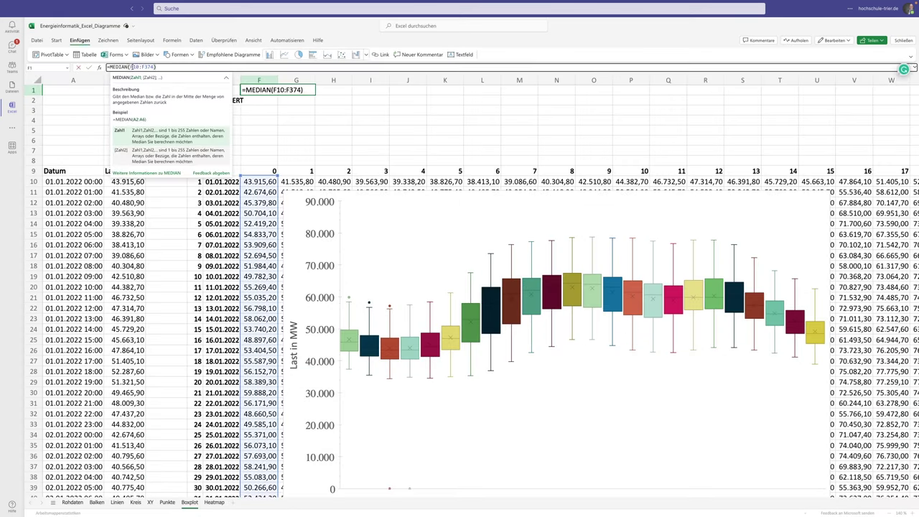
pyautogui.press('F4')
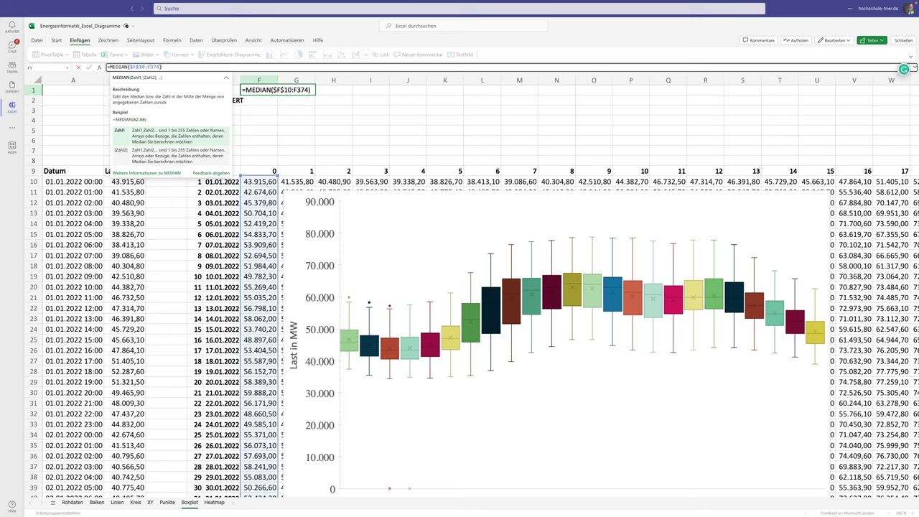
pyautogui.press('F4')
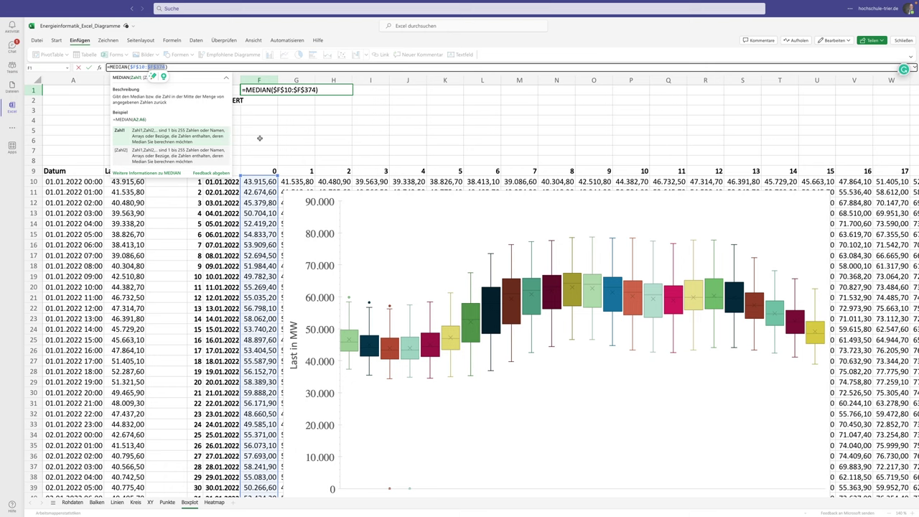
pyautogui.press('Return')
pyautogui.click(259, 88)
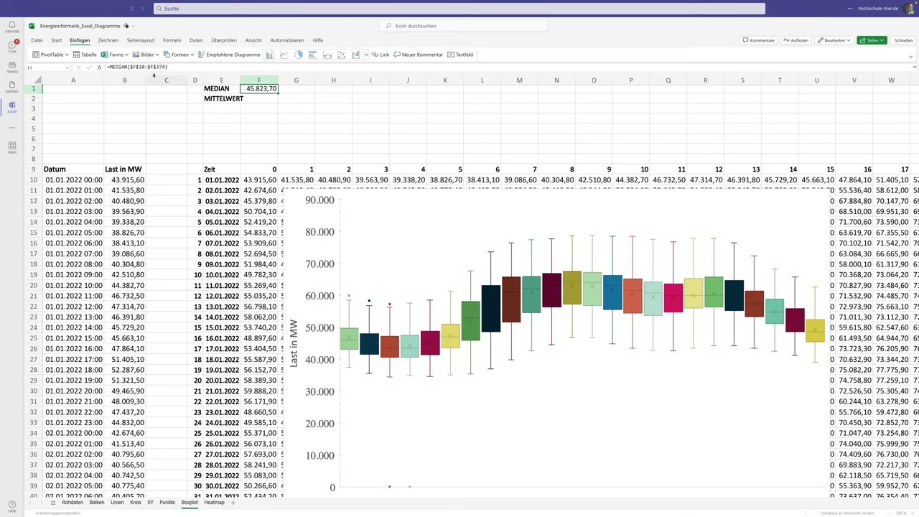
pyautogui.press('F2')
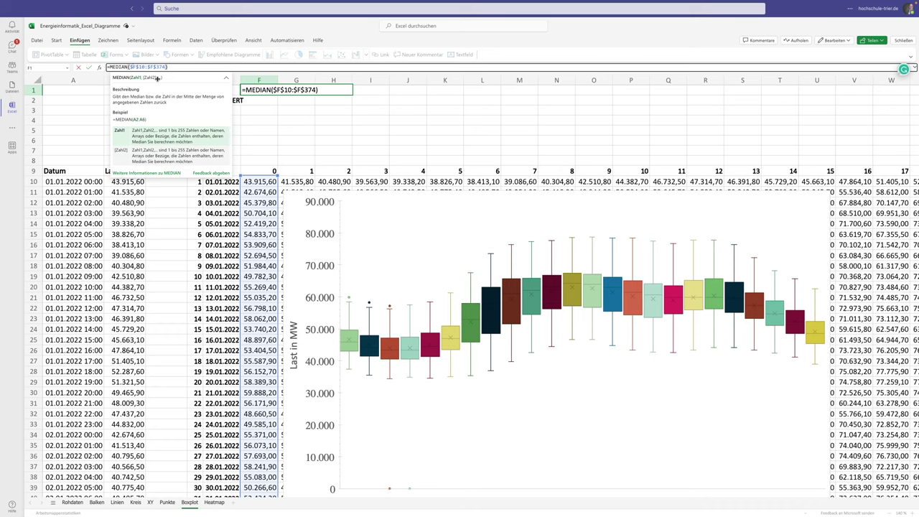
pyautogui.press('BackSpace')
pyautogui.press('Return')
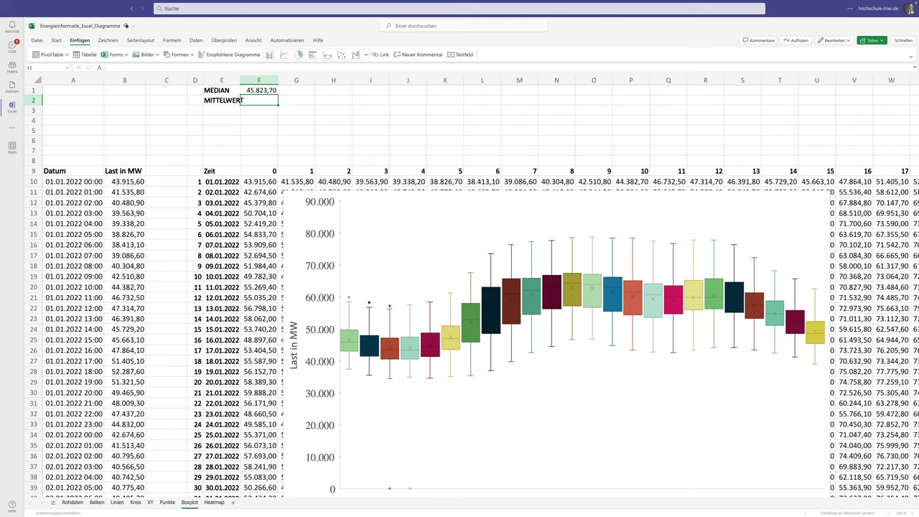
# Step: Fill F1's median formula down to F7 and change F2's function to MITTELWERT, giving 46.609,21
pyautogui.click(266, 91)
pyautogui.moveTo(278, 95); pyautogui.dragTo(278, 152)
pyautogui.doubleClick(259, 99)
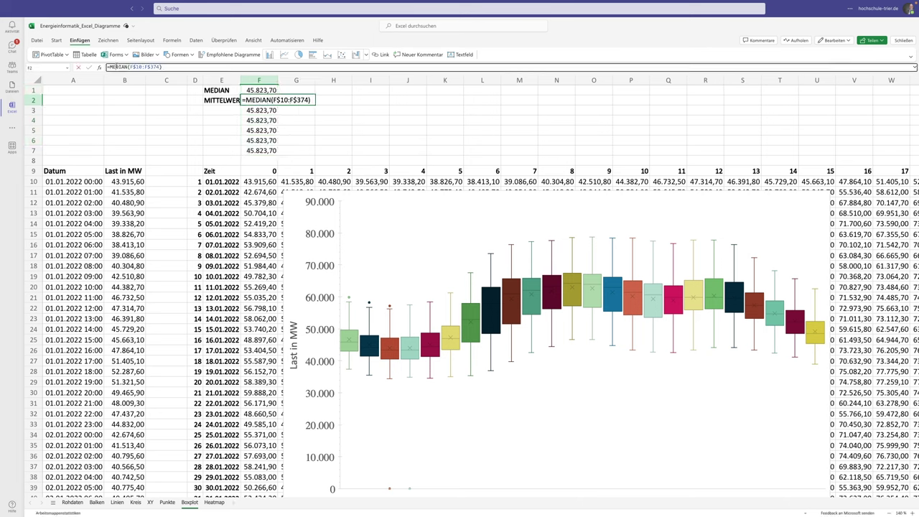
pyautogui.doubleClick(117, 67)
pyautogui.write('MITTELWERT')
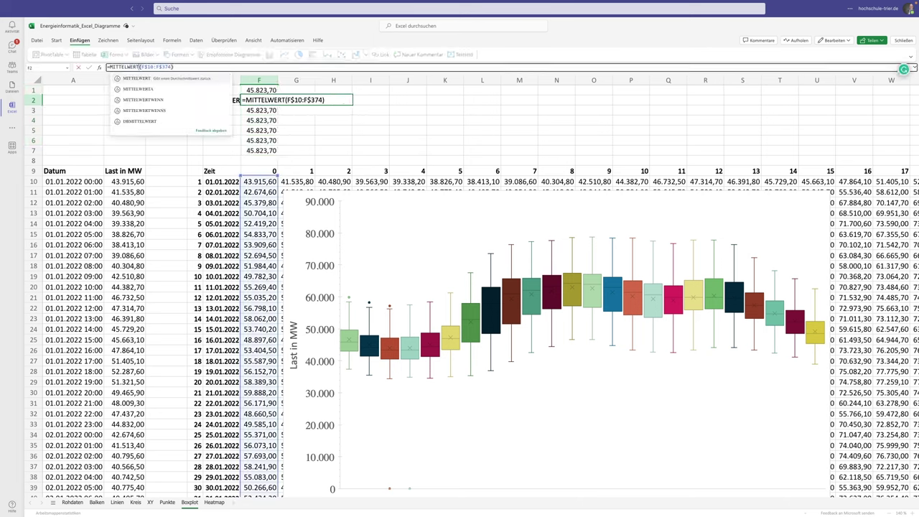
pyautogui.press('Return')
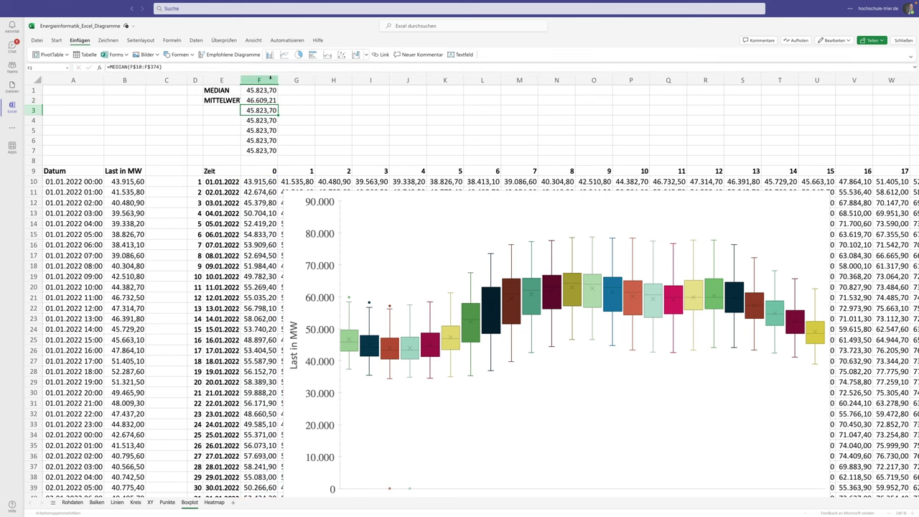
pyautogui.moveTo(263, 91); pyautogui.dragTo(263, 101)
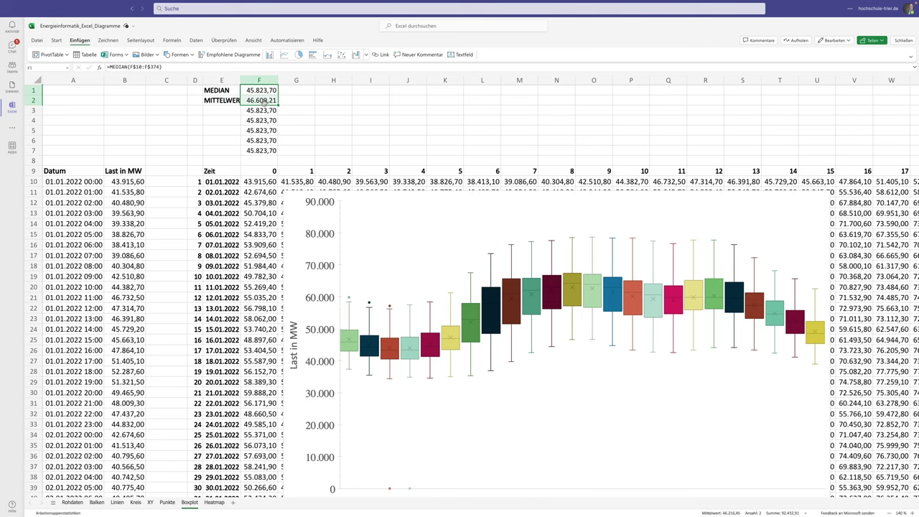
pyautogui.click(228, 112)
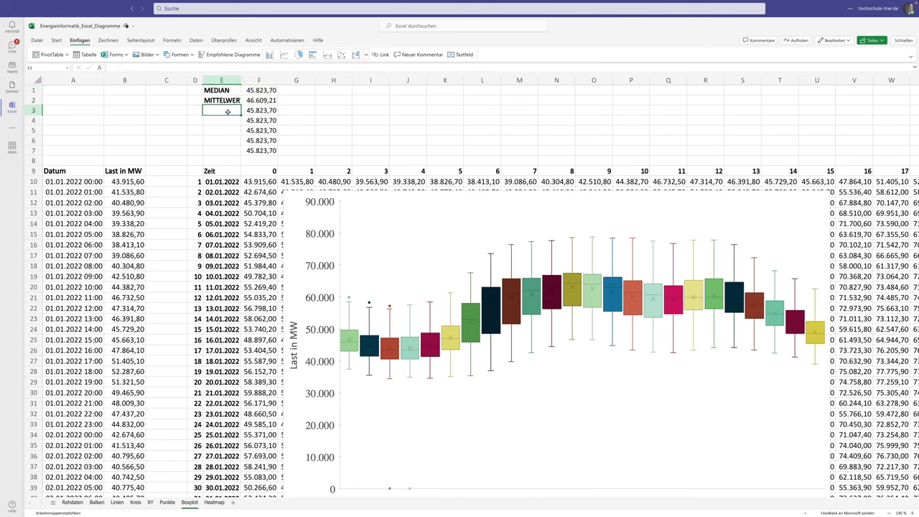
# Step: Label E3 '1. QUARTIL' and set F3 to =QUARTILE(F$10:F$374;1), giving 43.033,80
pyautogui.write('1. QUARTIL')
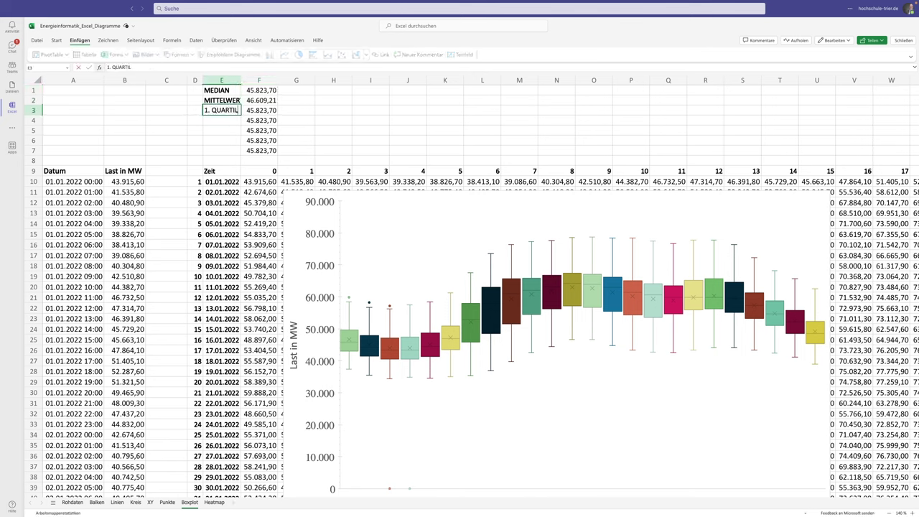
pyautogui.press('Tab')
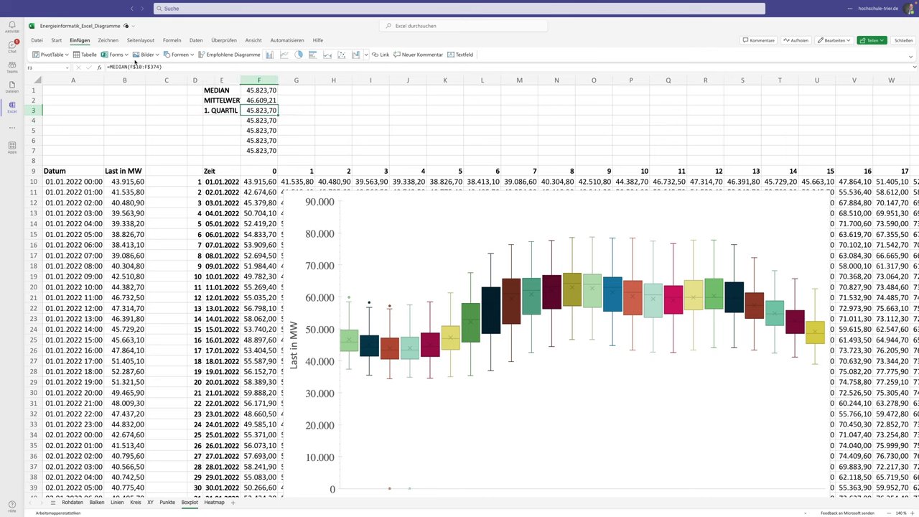
pyautogui.click(139, 67)
pyautogui.write('QU')
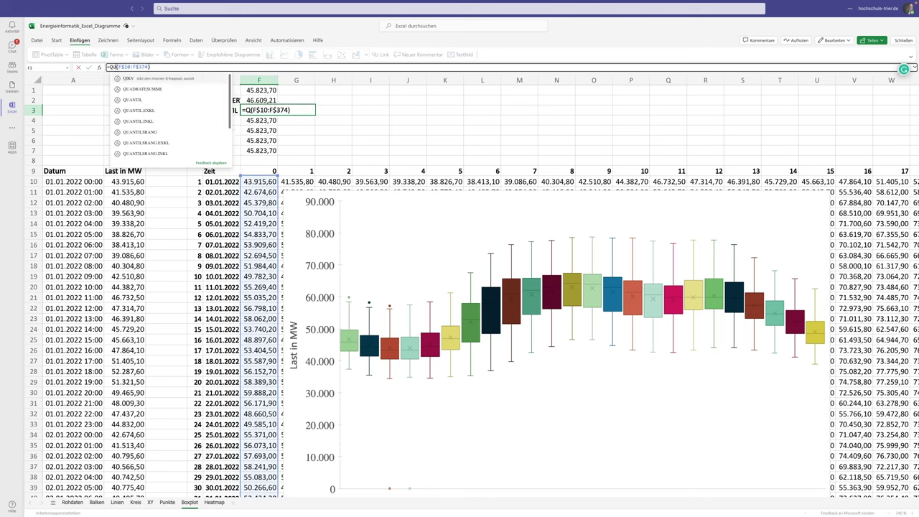
pyautogui.write('ARTILE(')
pyautogui.press('BackSpace')
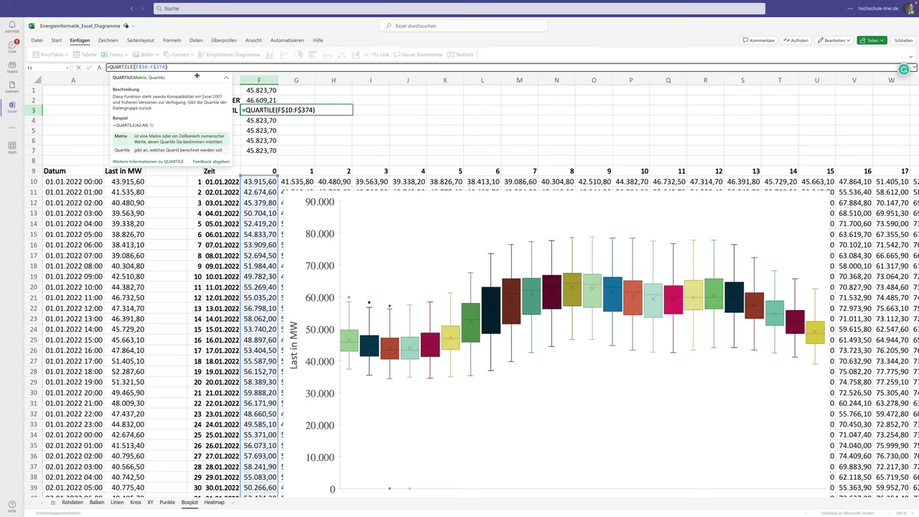
pyautogui.write(';1')
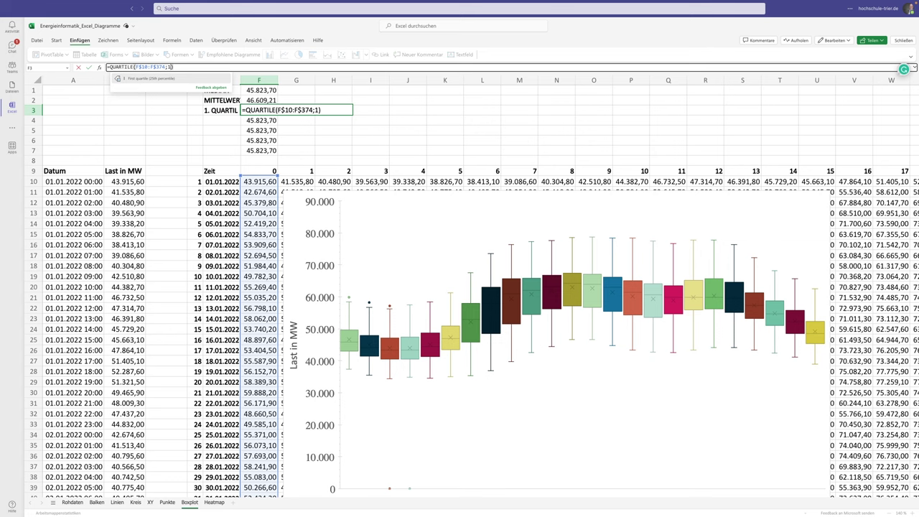
pyautogui.write(')')
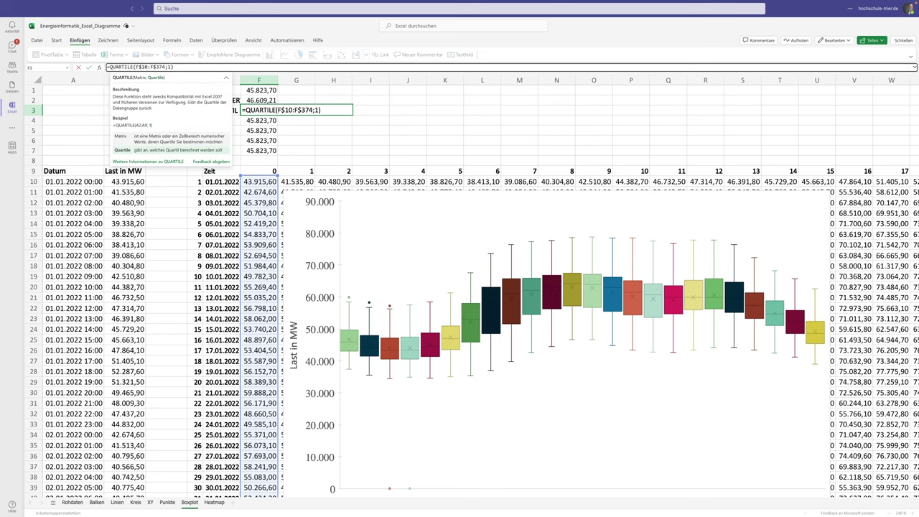
pyautogui.press('Return')
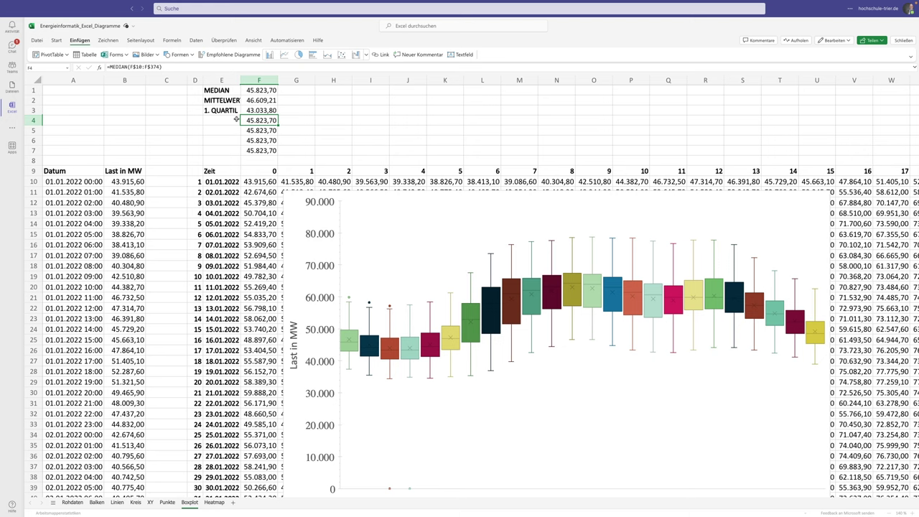
# Step: Label cell E4 '3. QUARTIL'
pyautogui.click(227, 111)
pyautogui.click(227, 120)
pyautogui.write('3.')
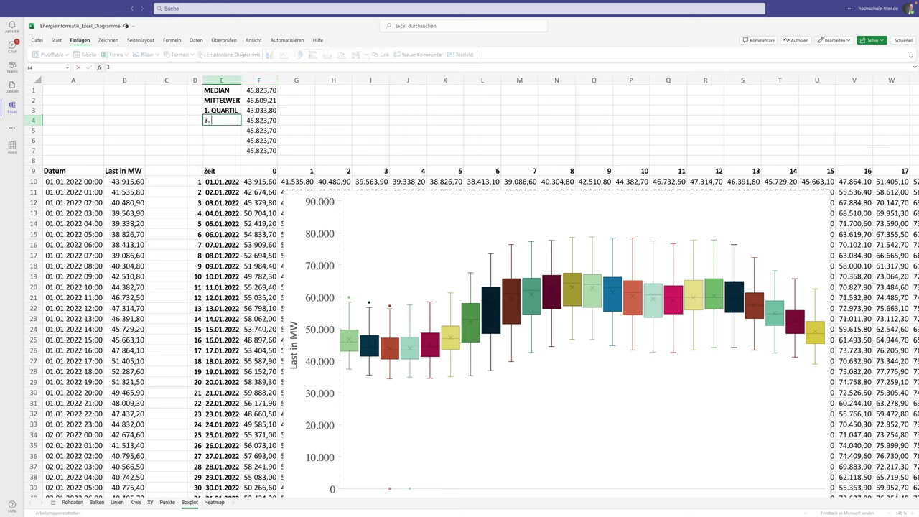
pyautogui.write(' Quart')
pyautogui.press('BackSpace')
pyautogui.press('BackSpace')
pyautogui.press('BackSpace')
pyautogui.press('BackSpace')
pyautogui.write('UARTIL')
pyautogui.press('Tab')
# Step: Copy F3's quartile formula into F4 and change its quartile argument to 3, giving 49.585,10
pyautogui.click(270, 109)
pyautogui.hotkey('ctrl', 'c')
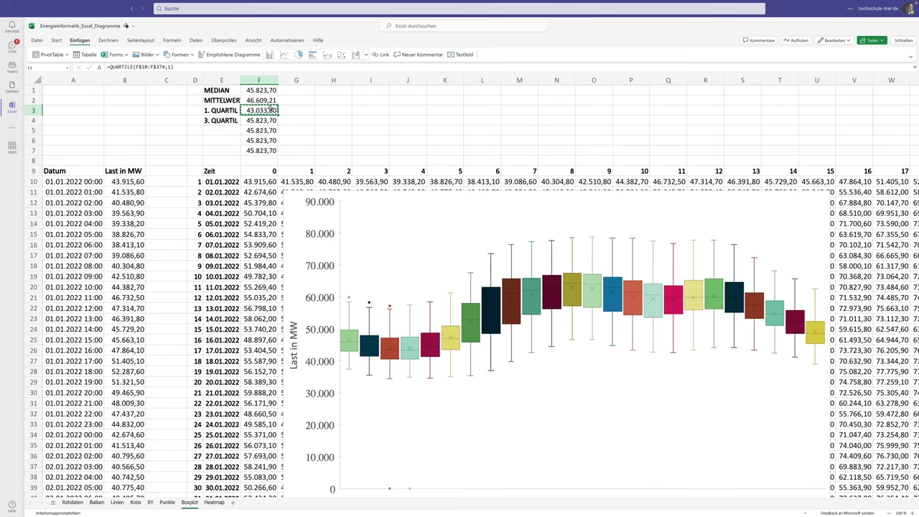
pyautogui.click(259, 120)
pyautogui.hotkey('ctrl', 'v')
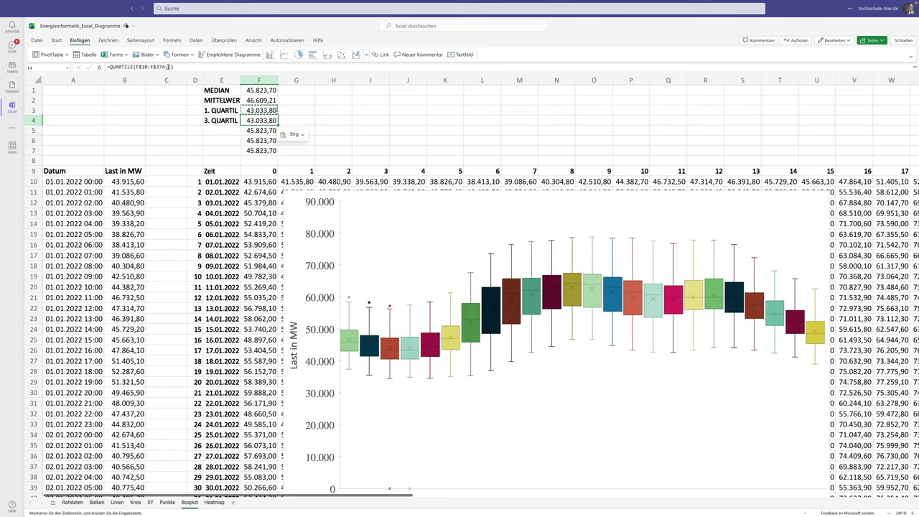
pyautogui.click(168, 66)
pyautogui.press('BackSpace')
pyautogui.write('3')
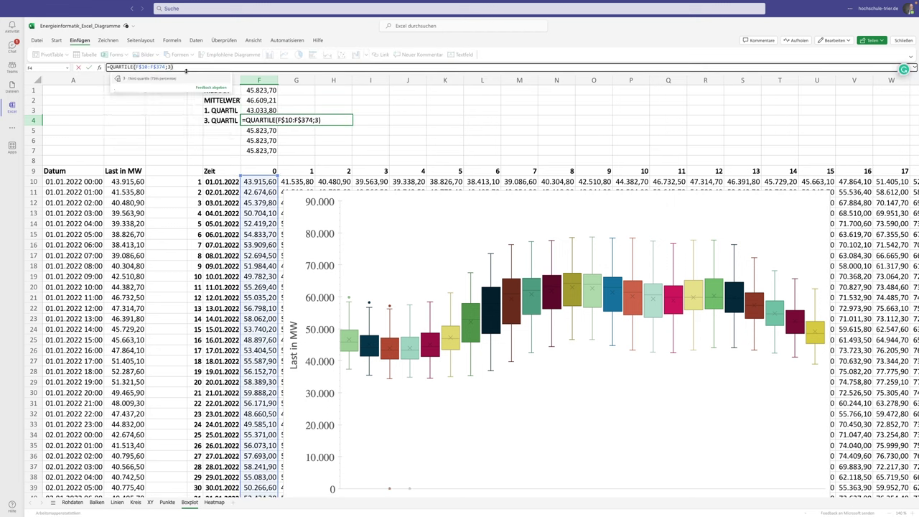
pyautogui.press('BackSpace')
pyautogui.write('2')
pyautogui.press('Return')
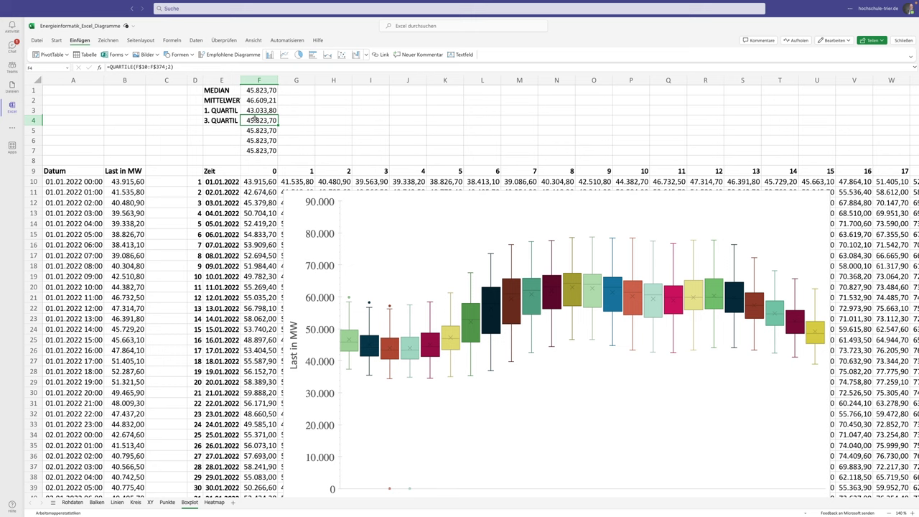
pyautogui.press('F2')
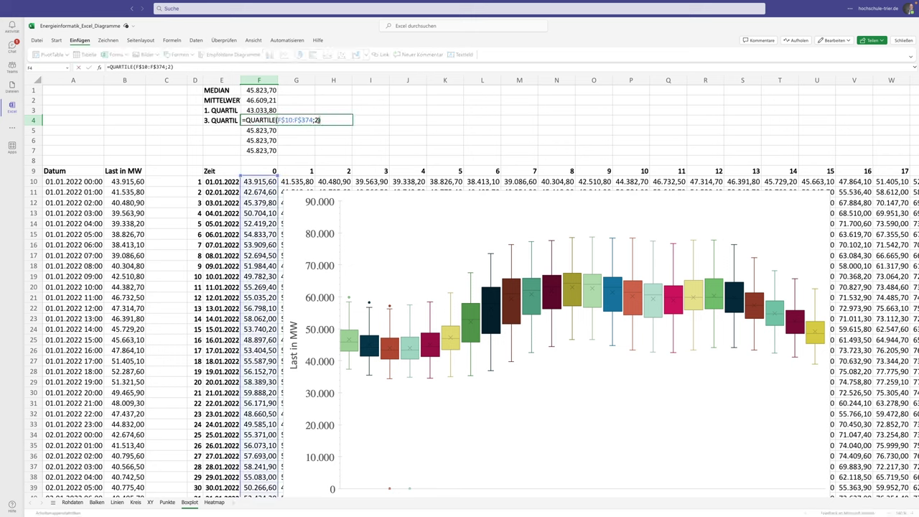
pyautogui.doubleClick(316, 120)
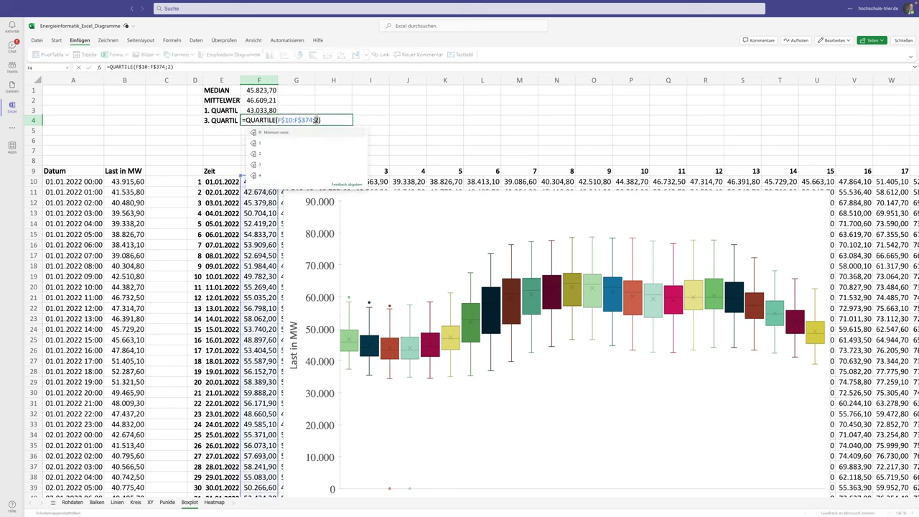
pyautogui.write('3')
pyautogui.press('Return')
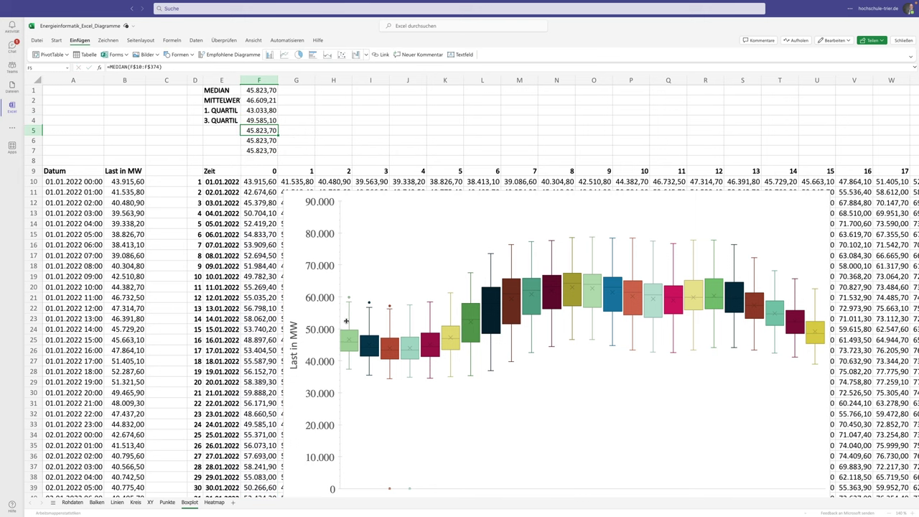
# Step: Label E5 INTERQUARTILSABSTAND and widen column E to fit it
pyautogui.click(221, 130)
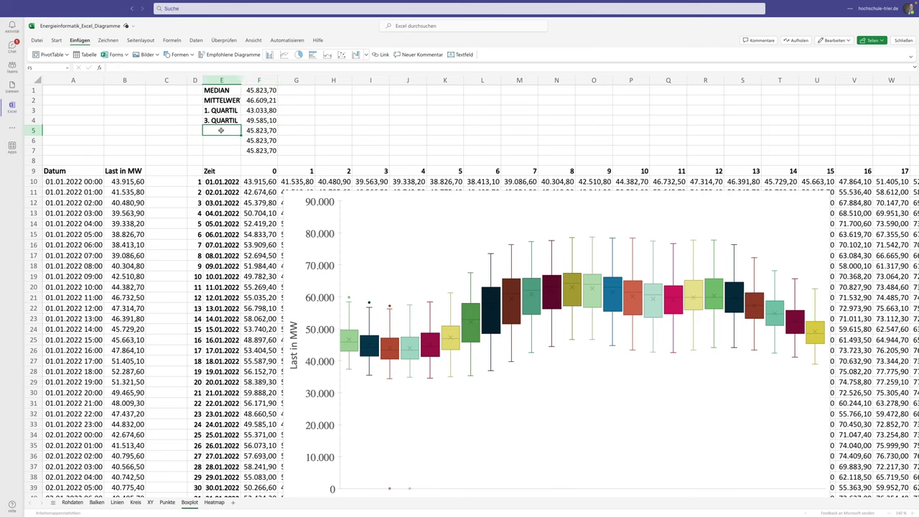
pyautogui.write('I')
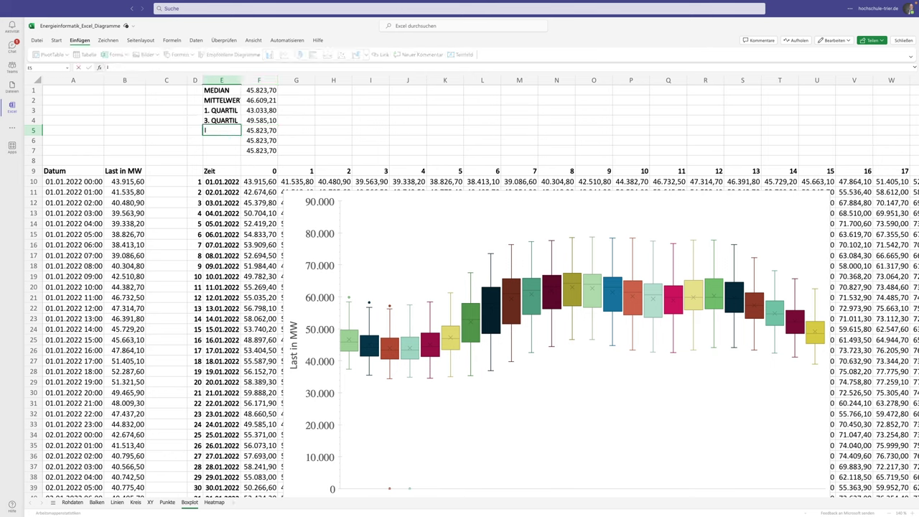
pyautogui.write('NTERQUARTI')
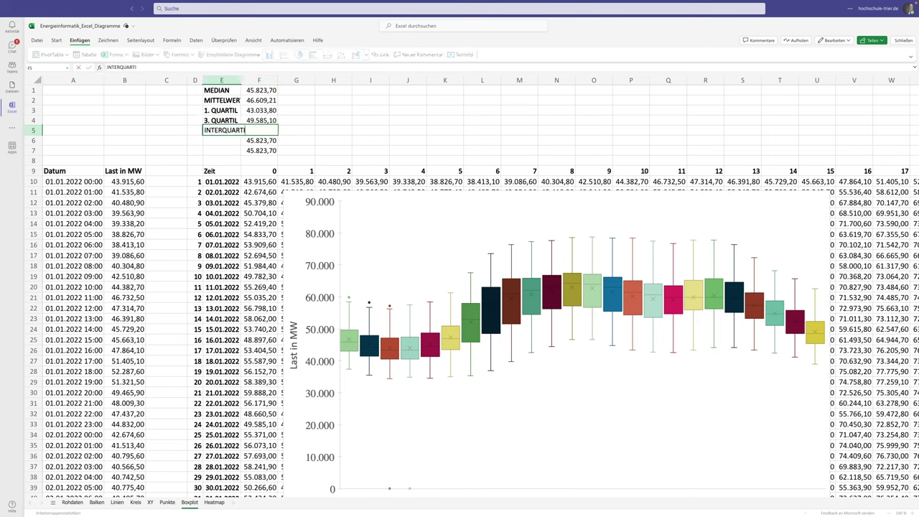
pyautogui.write('LSABSTAND')
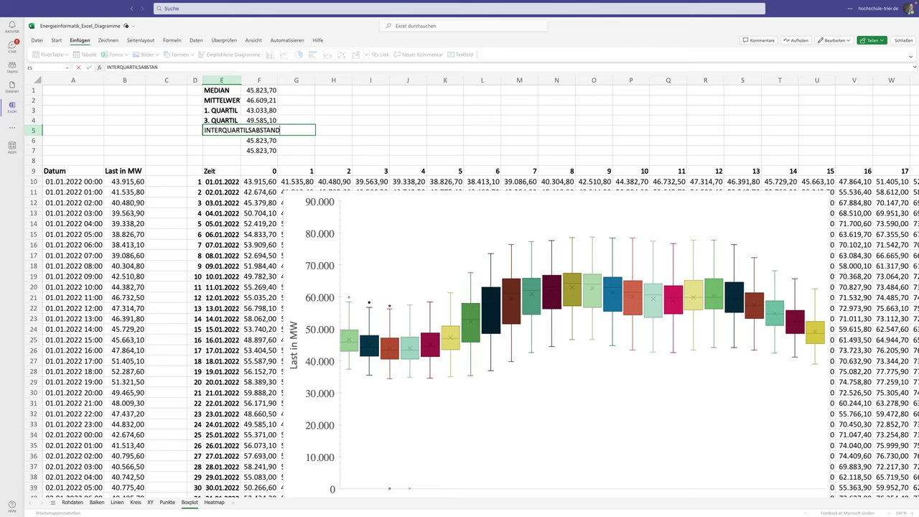
pyautogui.press('Tab')
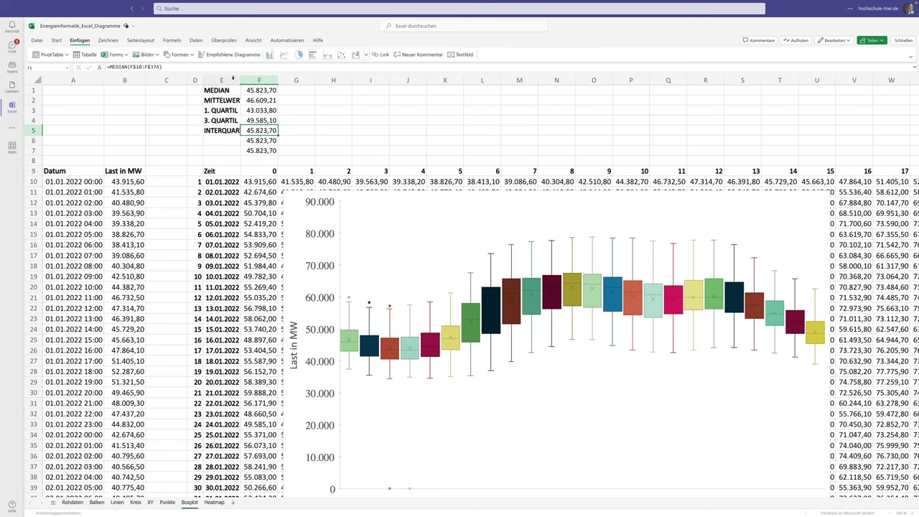
pyautogui.moveTo(239, 82); pyautogui.dragTo(282, 79)
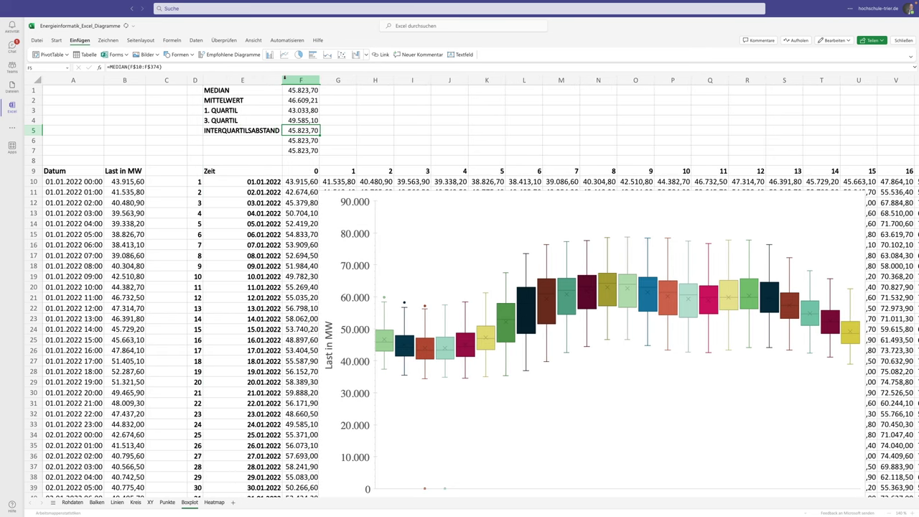
# Step: Enter =F4-F3 in F5 for an IQR of 6.551,30 and verify the formula
pyautogui.write('=')
pyautogui.click(301, 119)
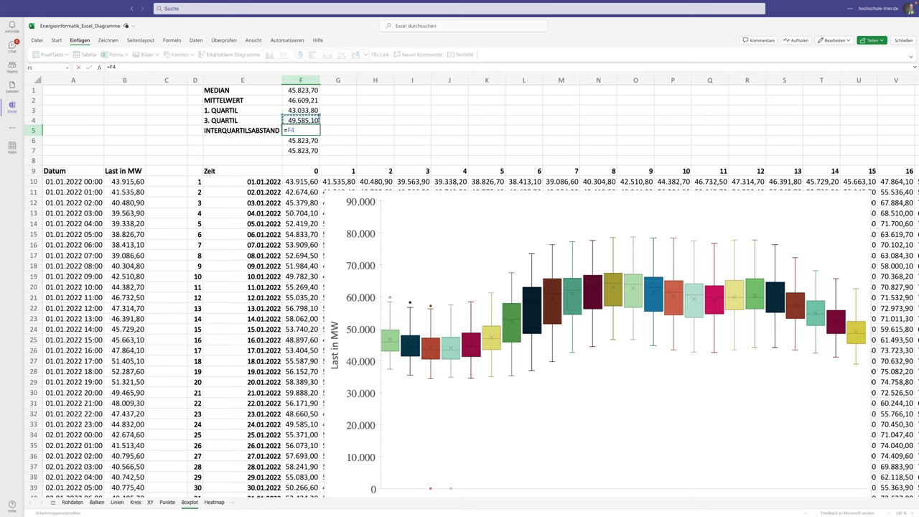
pyautogui.write('-')
pyautogui.click(300, 110)
pyautogui.press('Return')
pyautogui.click(300, 130)
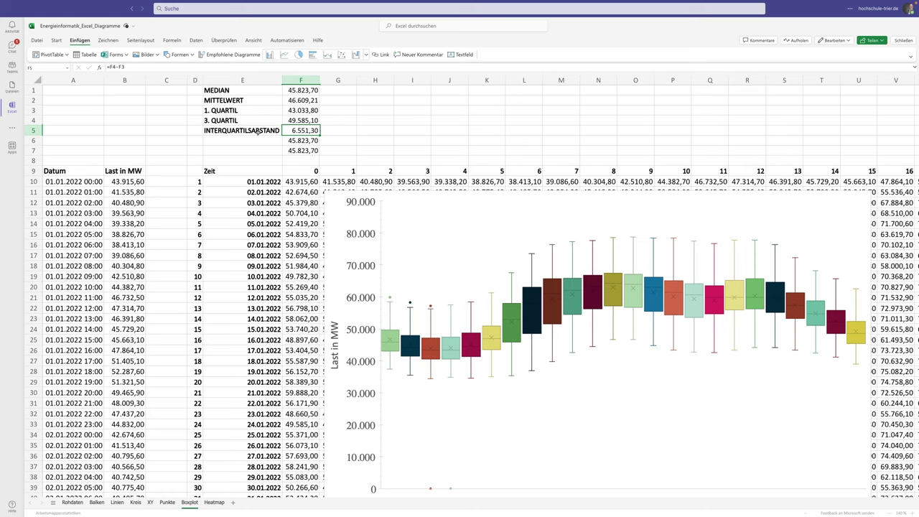
pyautogui.moveTo(258, 132); pyautogui.dragTo(297, 132)
pyautogui.doubleClick(297, 131)
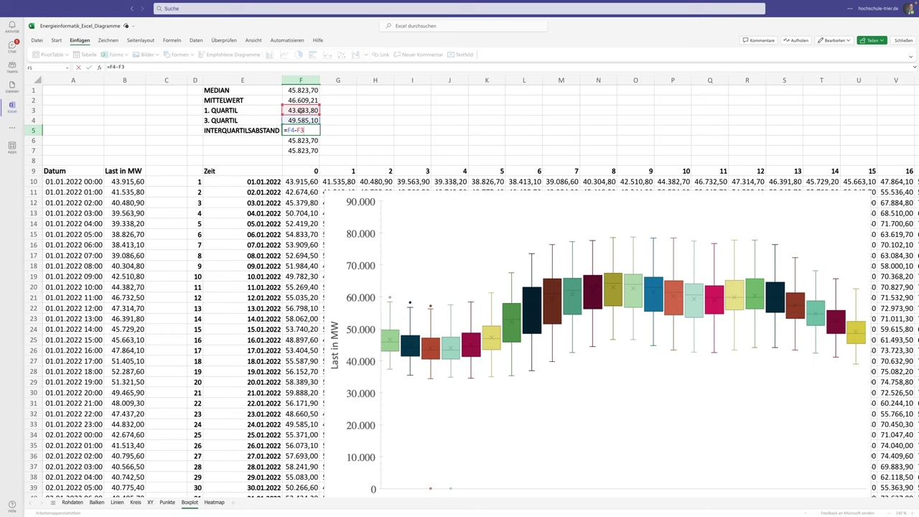
pyautogui.press('Escape')
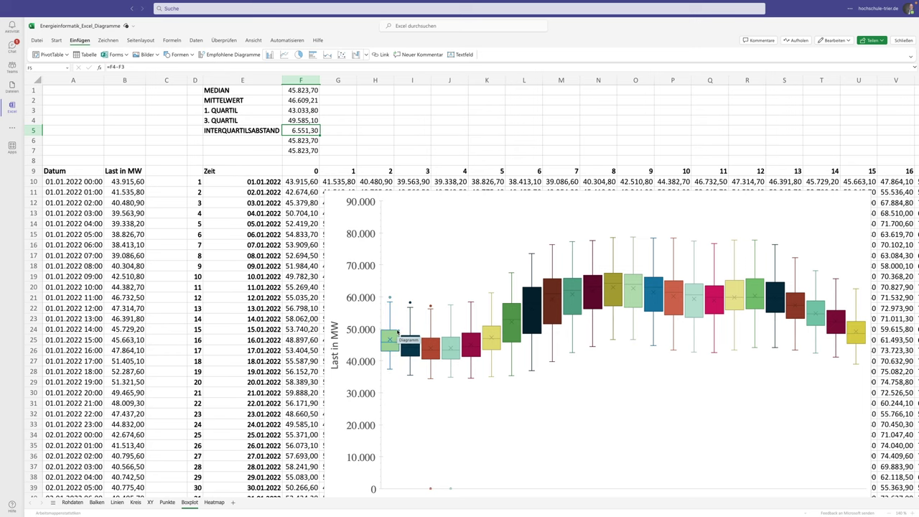
# Step: Type OBERE WHISKERANTENNE in E6 and UNTERE WHISKERANTENNE in E7
pyautogui.hscroll(1, 398, 332)
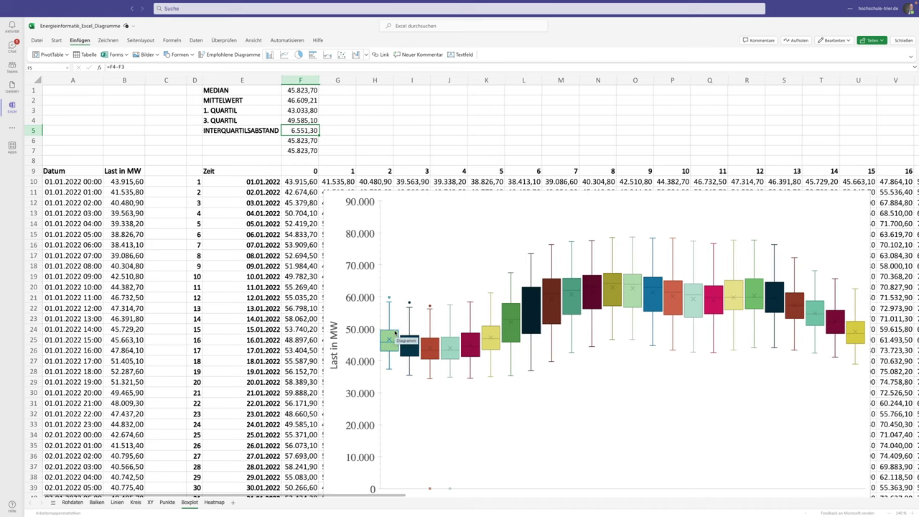
pyautogui.hscroll(1, 395, 332)
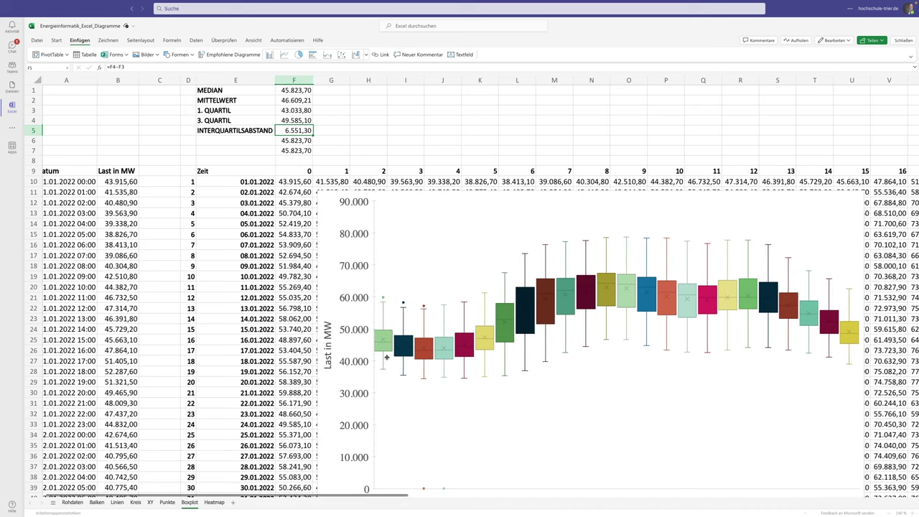
pyautogui.hscroll(-1, 387, 373)
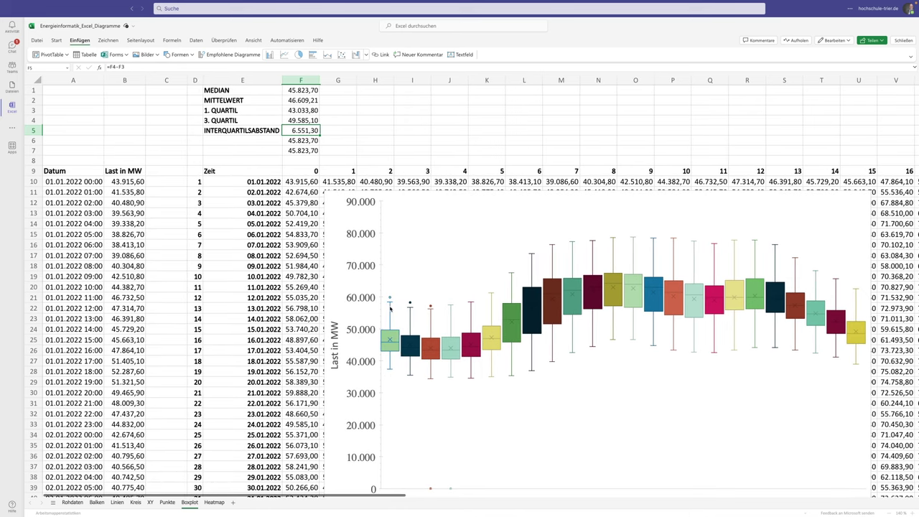
pyautogui.click(252, 139)
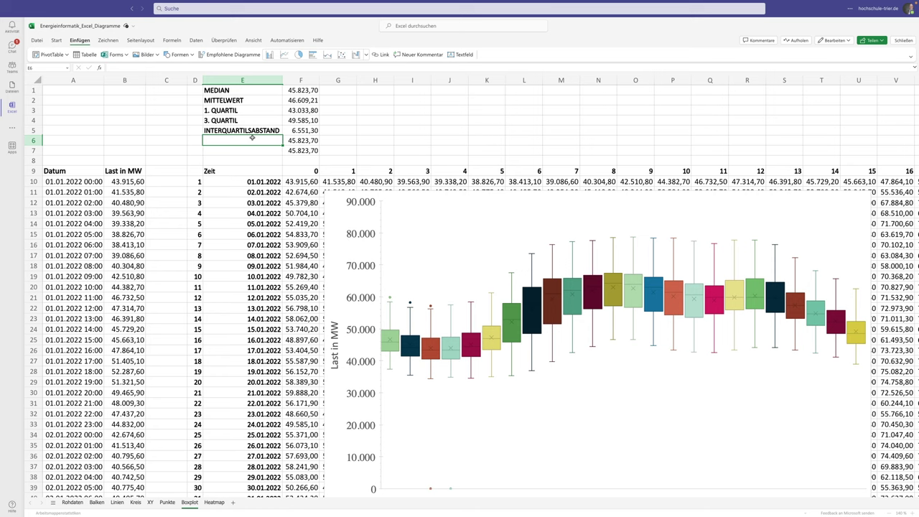
pyautogui.write('ObOBERE W')
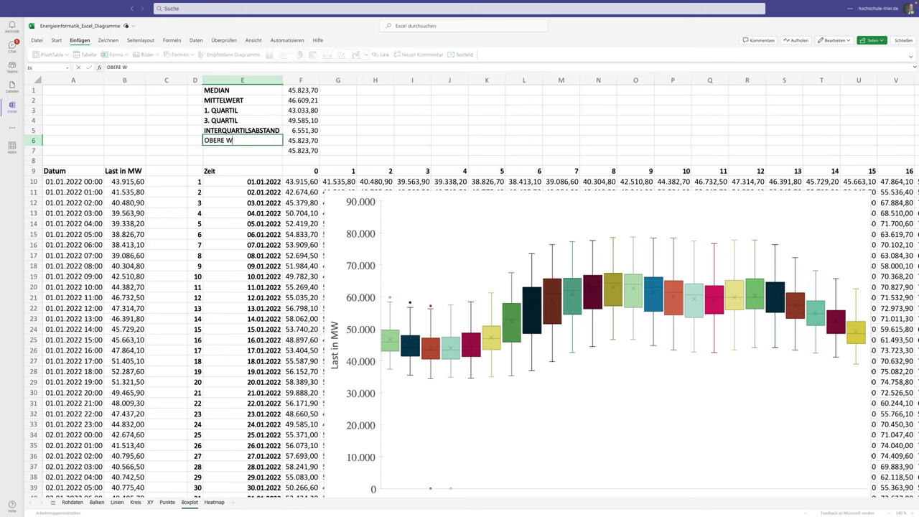
pyautogui.write('HISKERANT')
pyautogui.write('ENNE')
pyautogui.press('Return')
pyautogui.write('UNTER')
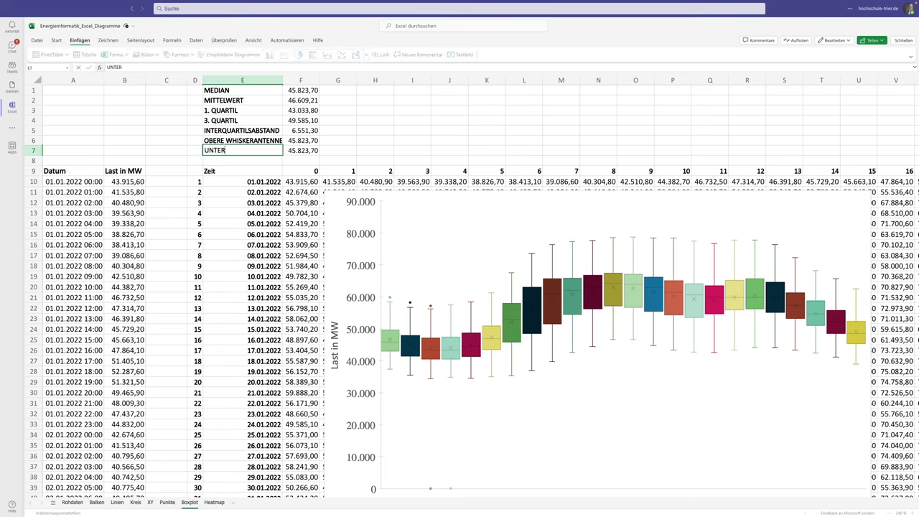
pyautogui.write('E WHIUS')
pyautogui.press('BackSpace')
pyautogui.press('BackSpace')
pyautogui.write('SK')
pyautogui.write('ERANTENNE')
pyautogui.press('Return')
pyautogui.press('Up')
pyautogui.press('Up')
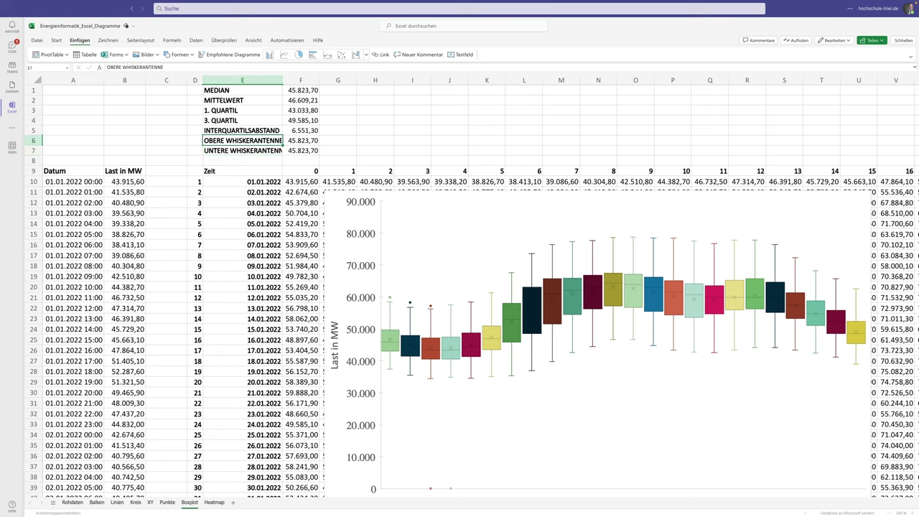
pyautogui.press('Right')
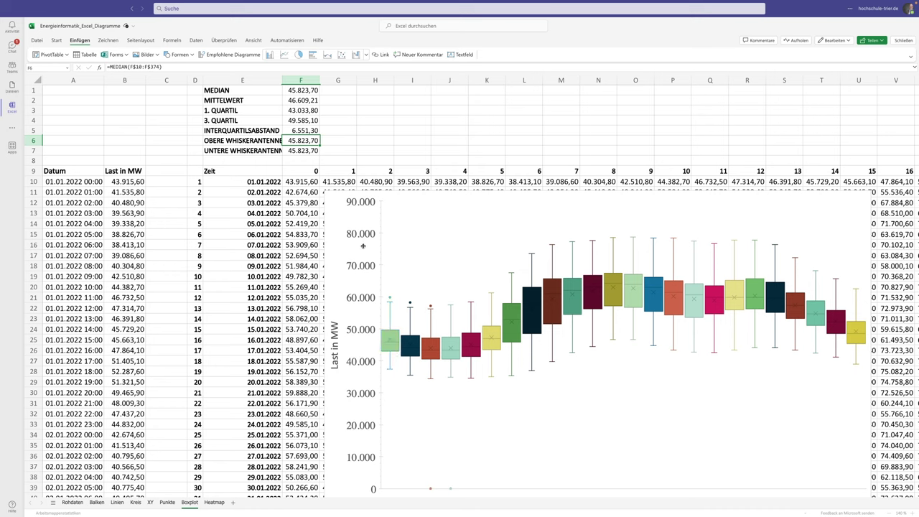
# Step: Enter =F4+1,5*F5 in F6 for an upper whisker limit of 59.412,05
pyautogui.write('=')
pyautogui.click(302, 120)
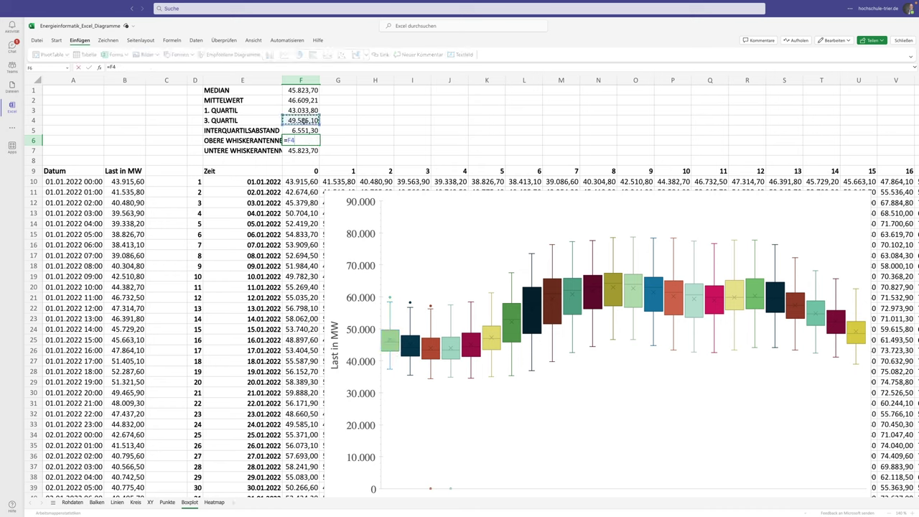
pyautogui.write('+')
pyautogui.write('1')
pyautogui.write(',5*')
pyautogui.click(302, 131)
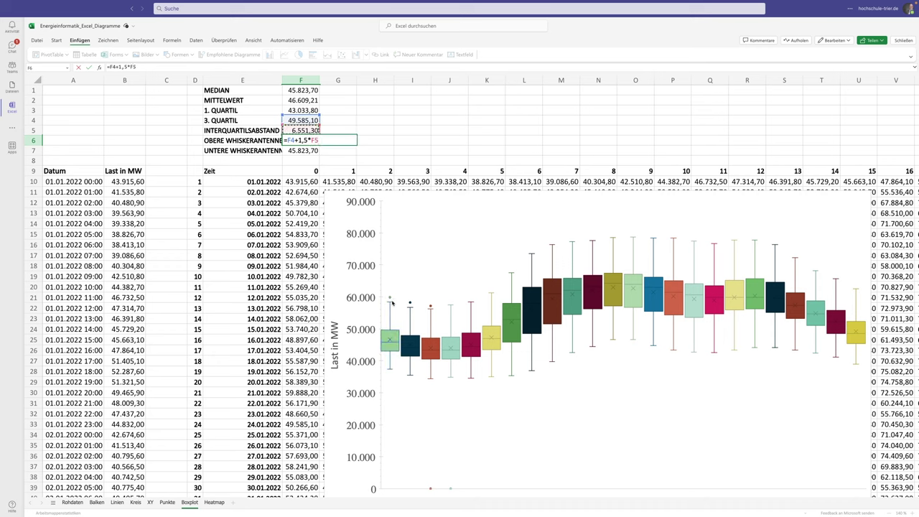
pyautogui.press('Return')
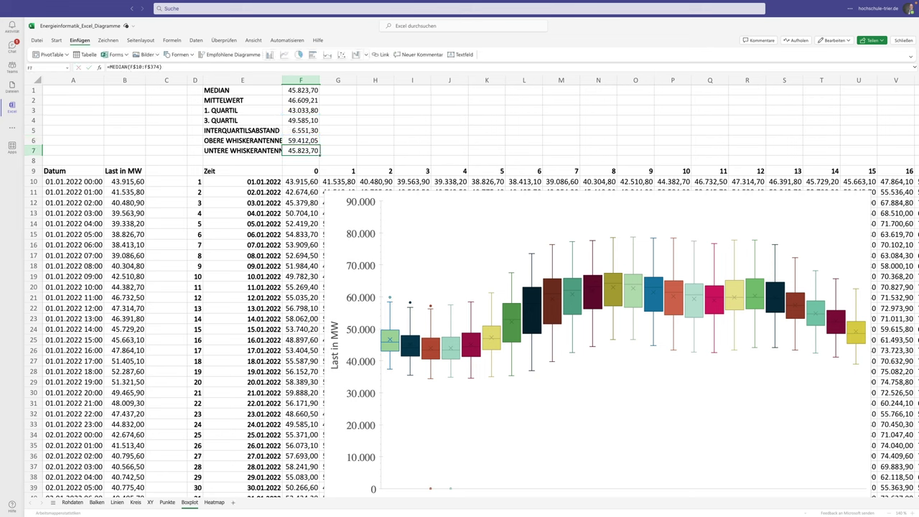
pyautogui.click(305, 140)
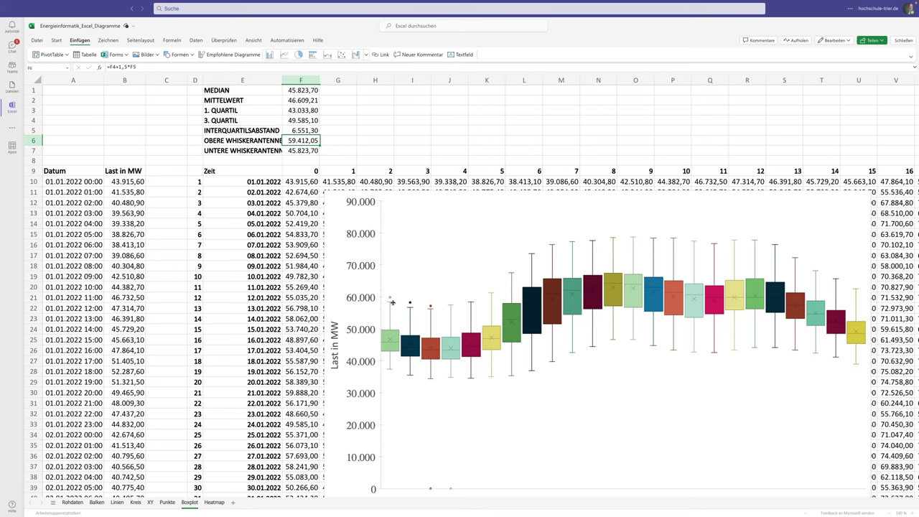
pyautogui.click(390, 305)
# Step: Hide empty row 8 and enter =F3-1,5*F5 in F7, giving a lower whisker of 33.206,85
pyautogui.rightClick(33, 160)
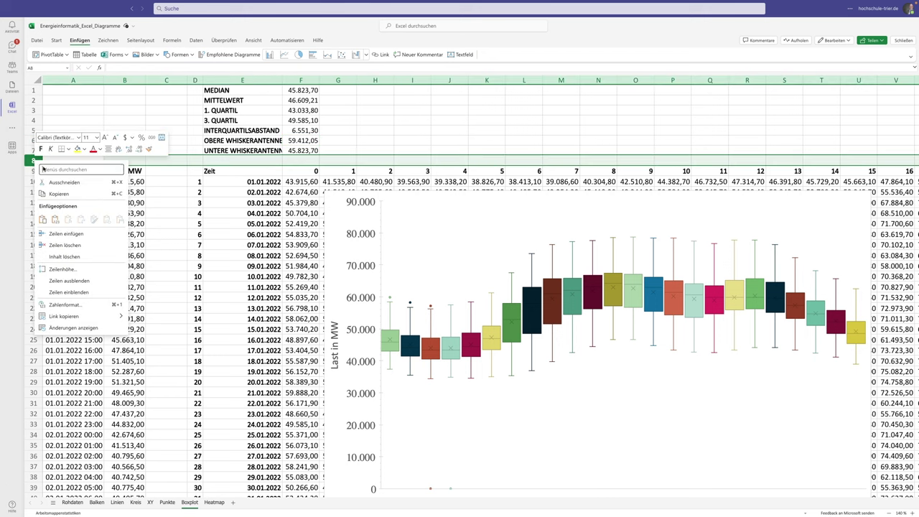
pyautogui.hotkey('ctrl', '9')
pyautogui.click(298, 151)
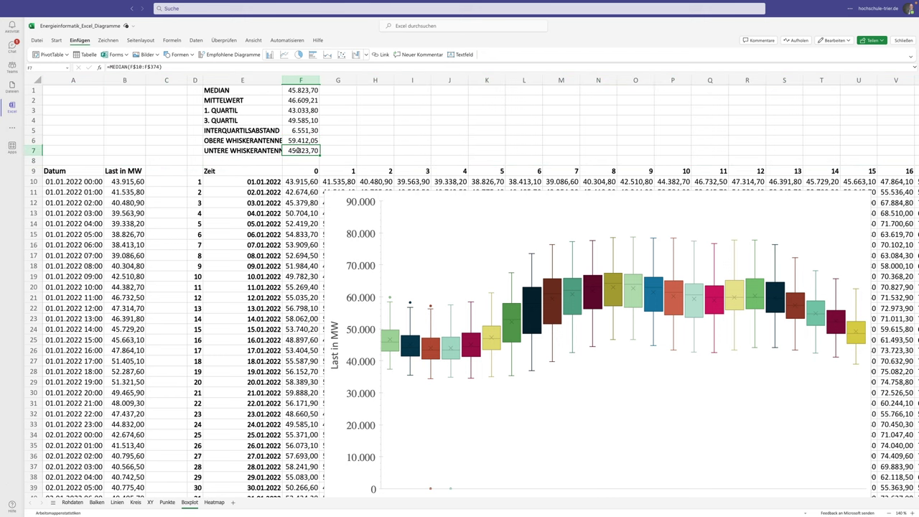
pyautogui.write('=')
pyautogui.click(300, 110)
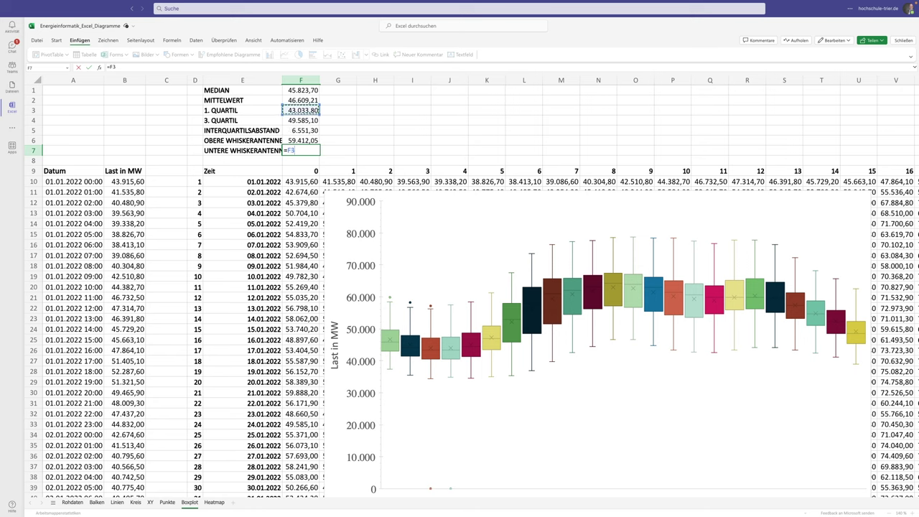
pyautogui.write('-1,5*')
pyautogui.click(302, 130)
pyautogui.press('Return')
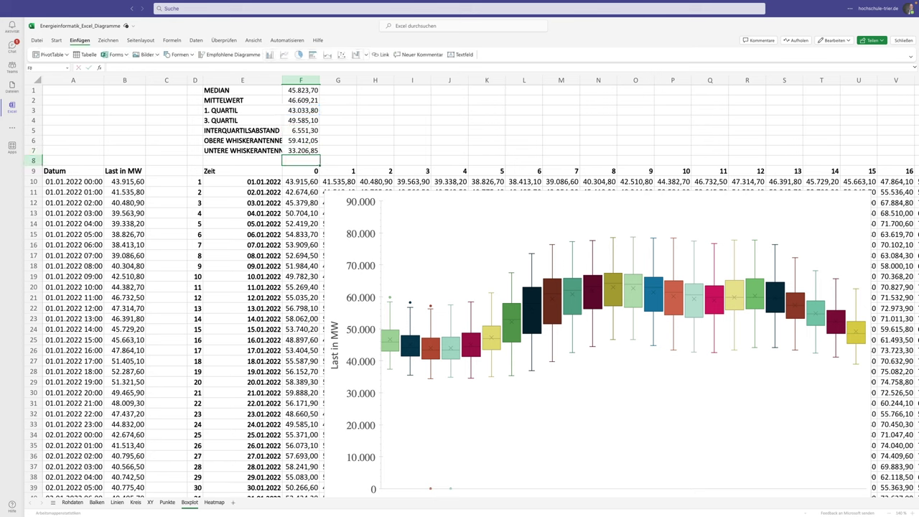
pyautogui.press('Up')
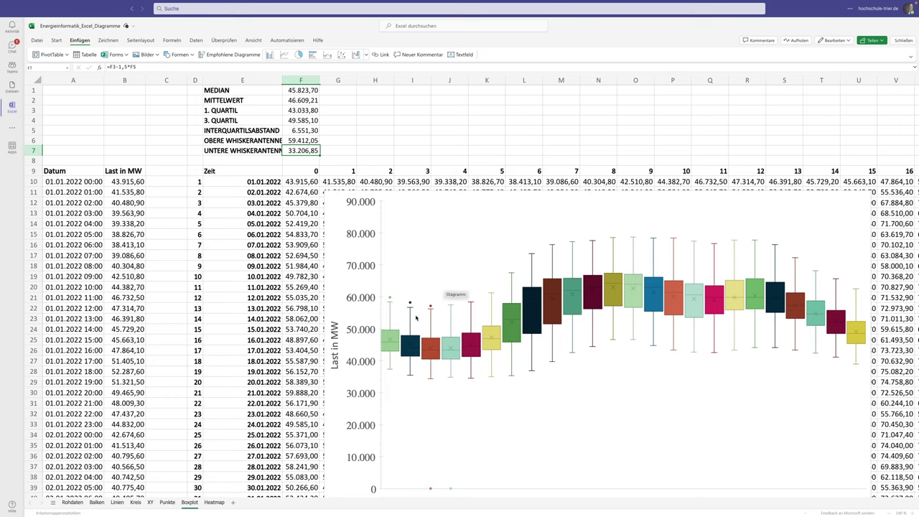
pyautogui.click(305, 140)
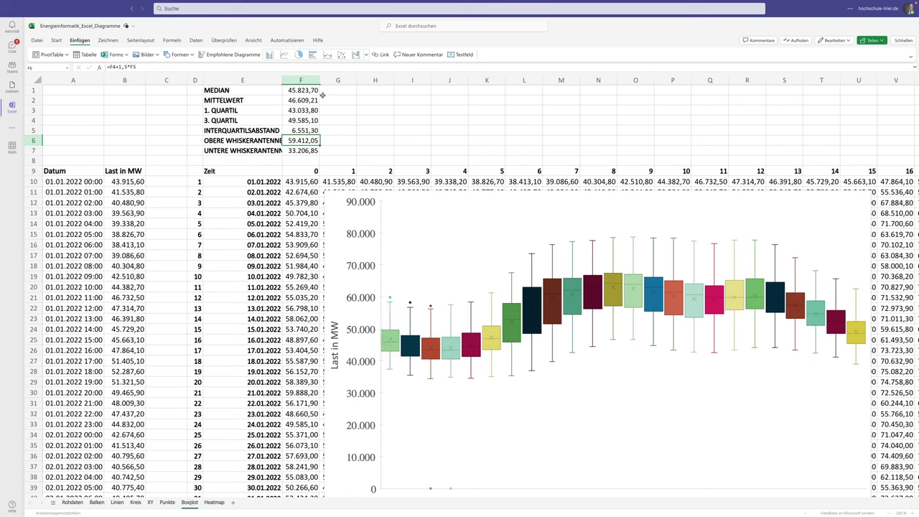
# Step: Fill the hour 0 statistics right through AC7, giving an hour 1 median of 44.205,20
pyautogui.moveTo(305, 91)
pyautogui.mouseDown()
pyautogui.moveTo(321, 153)
pyautogui.moveTo(810, 159)
pyautogui.mouseUp()
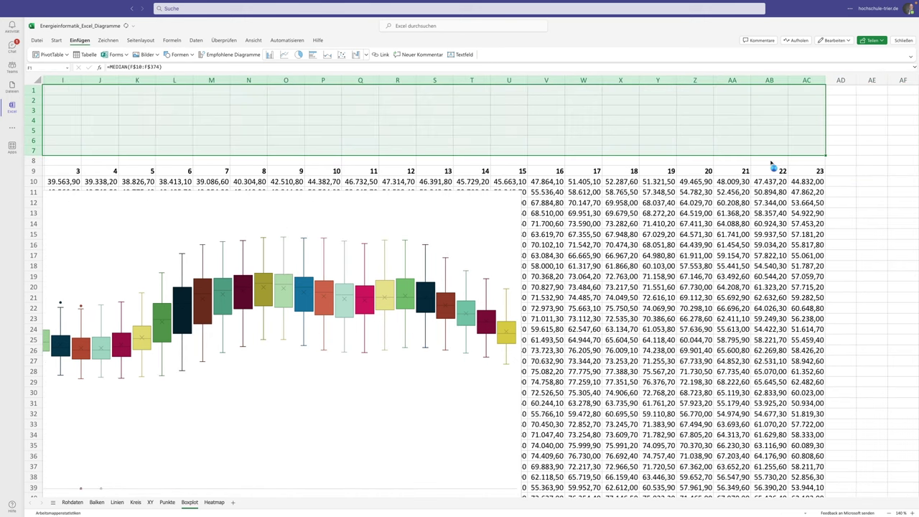
pyautogui.hotkey('ctrl', 'r')
pyautogui.click(352, 90)
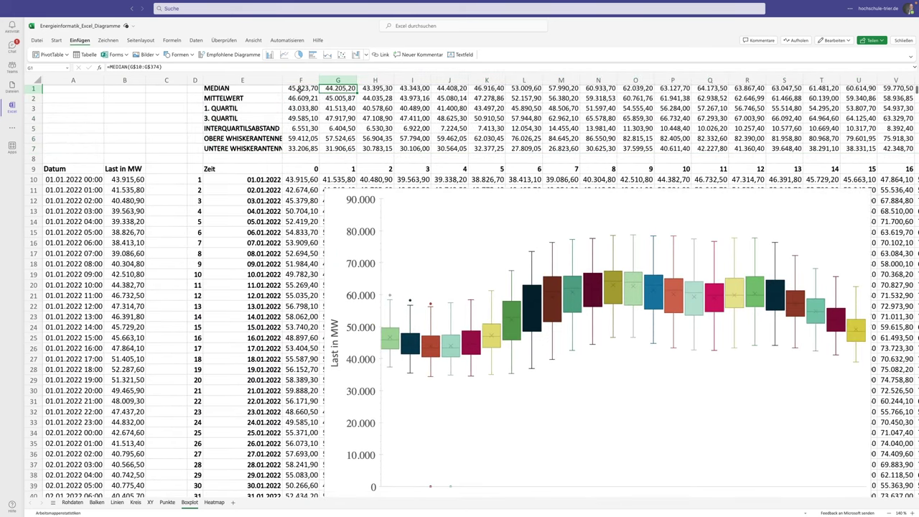
pyautogui.click(395, 346)
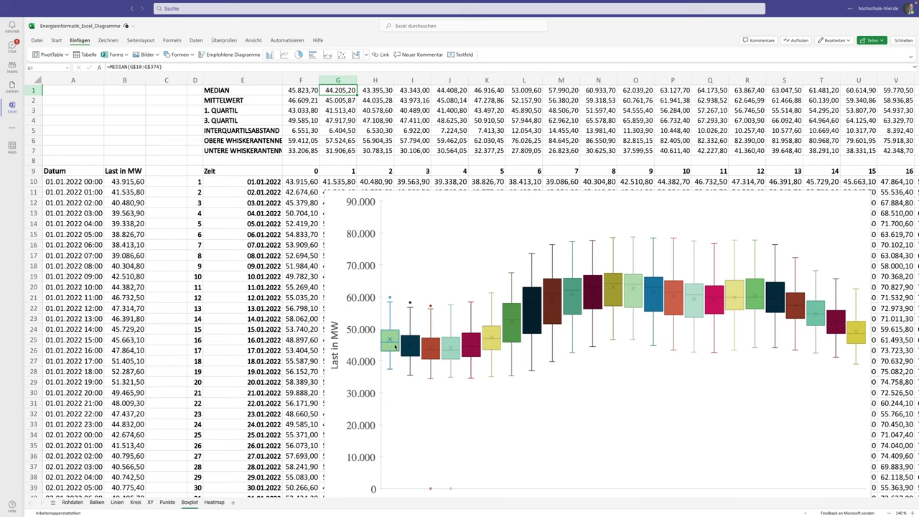
pyautogui.hscroll(1, 384, 345)
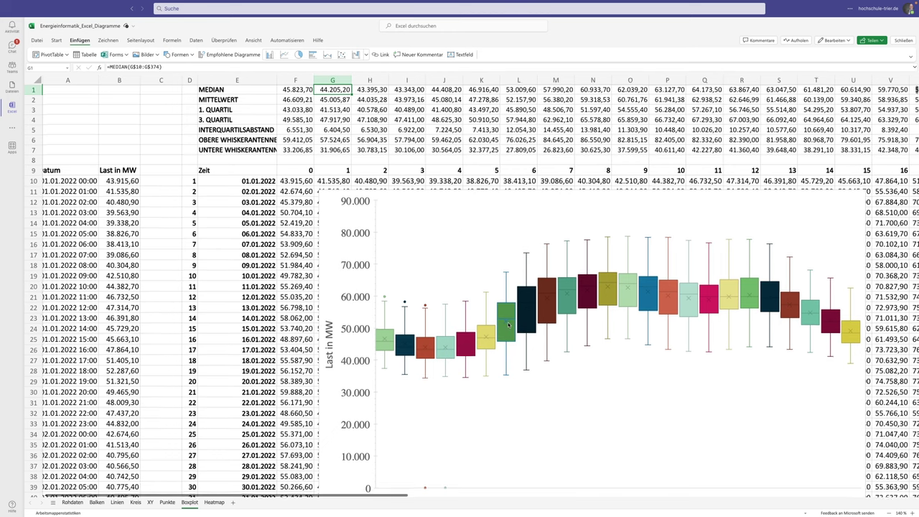
pyautogui.scroll(-1, 503, 327)
pyautogui.scroll(1, 508, 325)
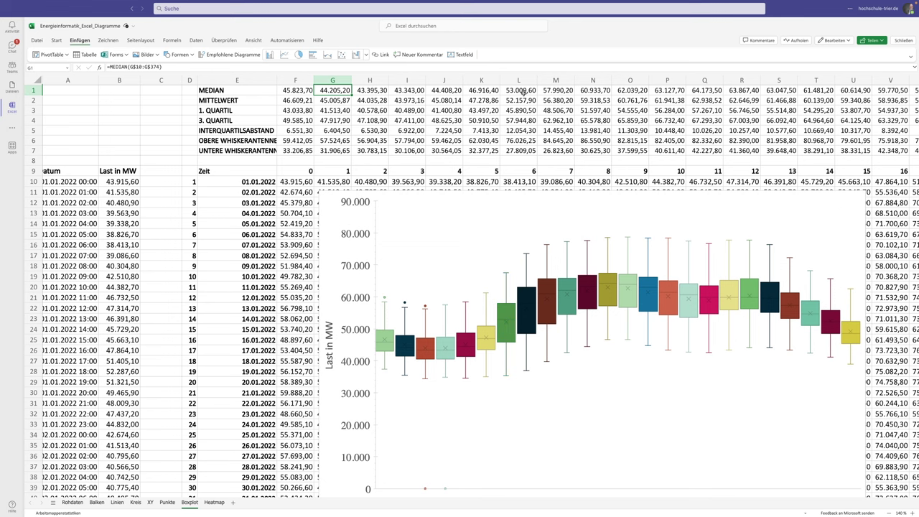
pyautogui.scroll(-1, 519, 133)
pyautogui.scroll(1, 508, 320)
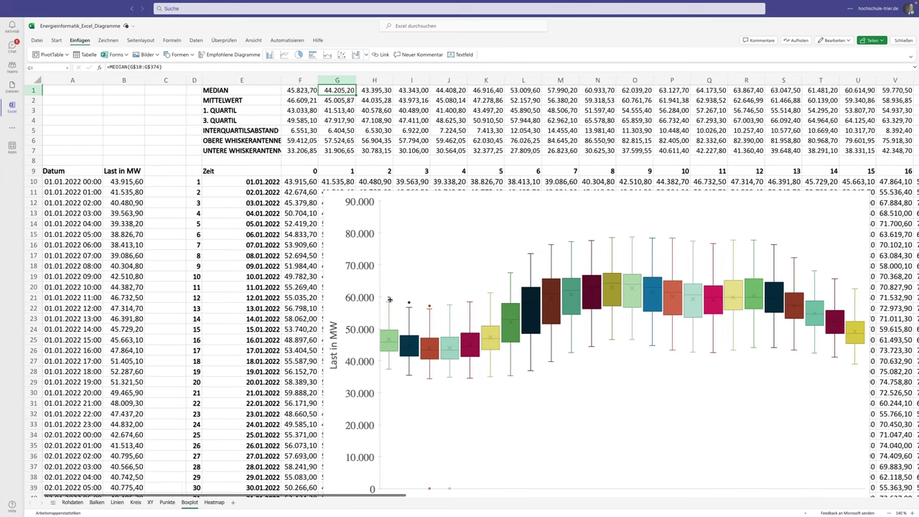
pyautogui.hscroll(2, 388, 299)
pyautogui.hscroll(-1, 391, 300)
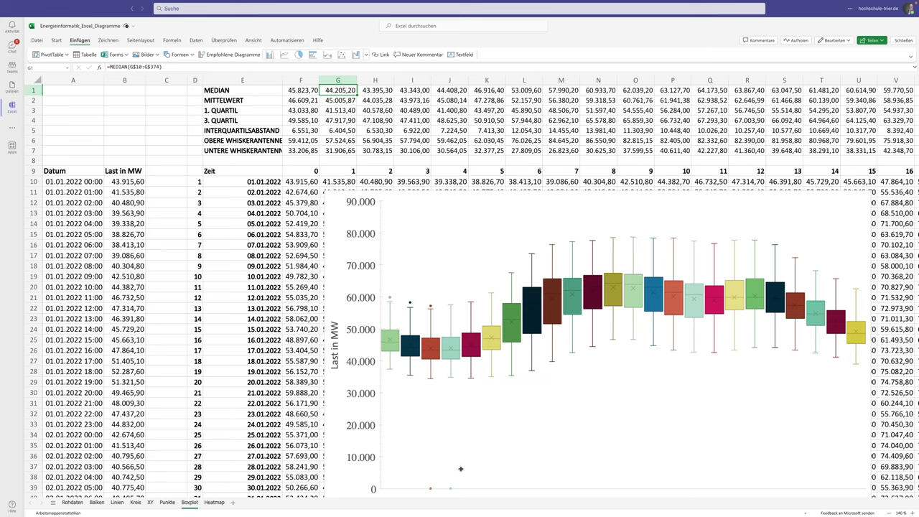
pyautogui.click(430, 491)
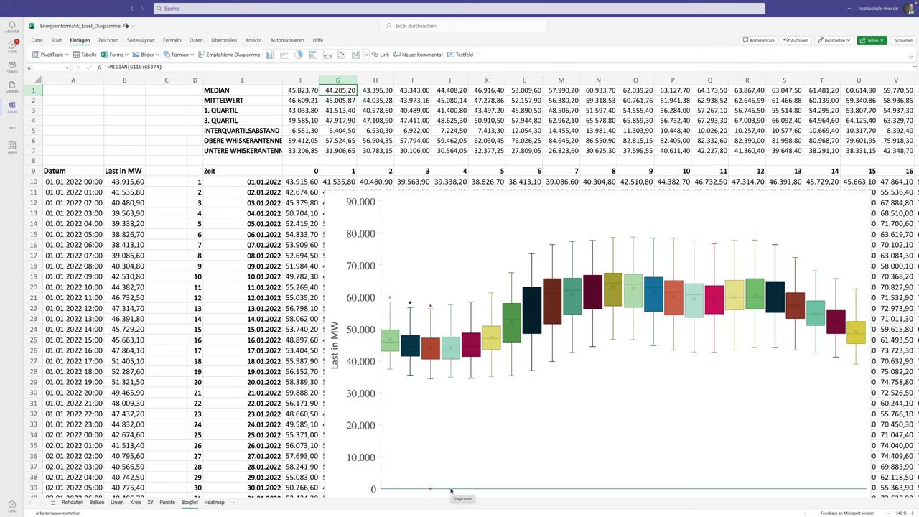